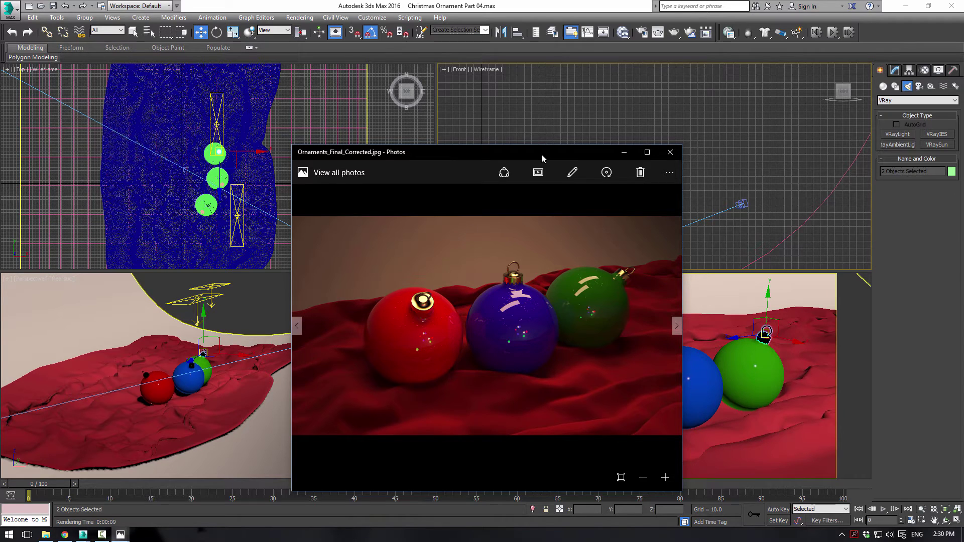
Move the reference photo out of the way, create a VRayLight beside the ornaments in the Top view and set its type to Sphere
drag(542, 154, 0, 90)
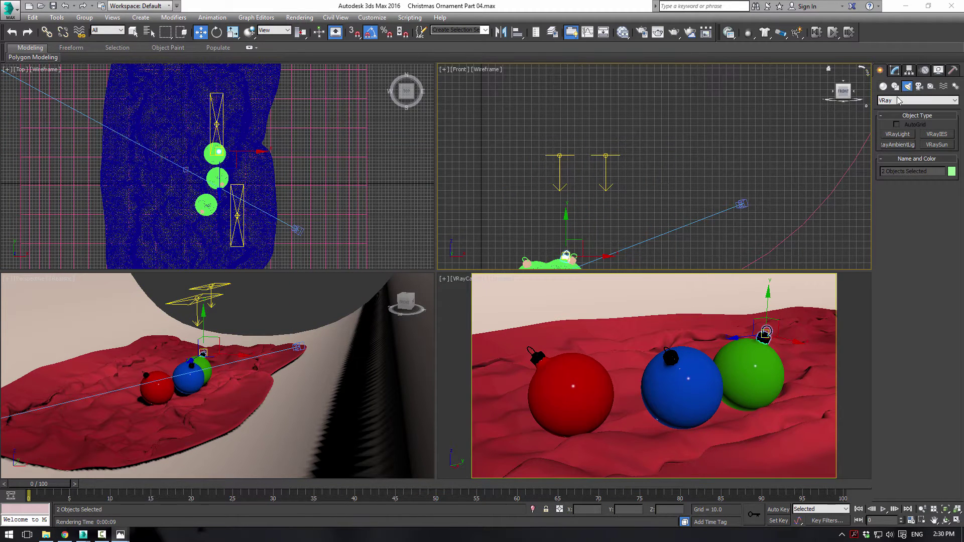
click(898, 135)
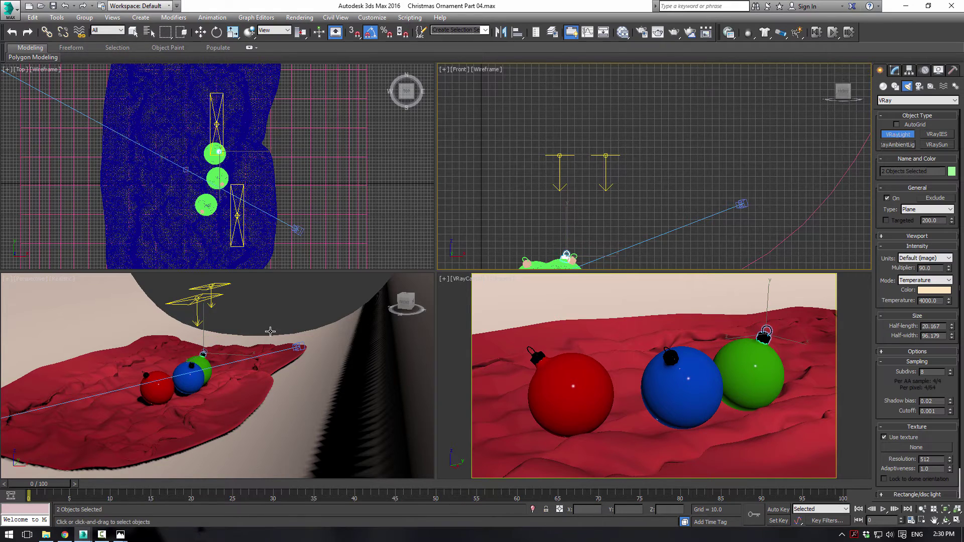
scroll(220, 188, up, 2)
drag(272, 173, 278, 173)
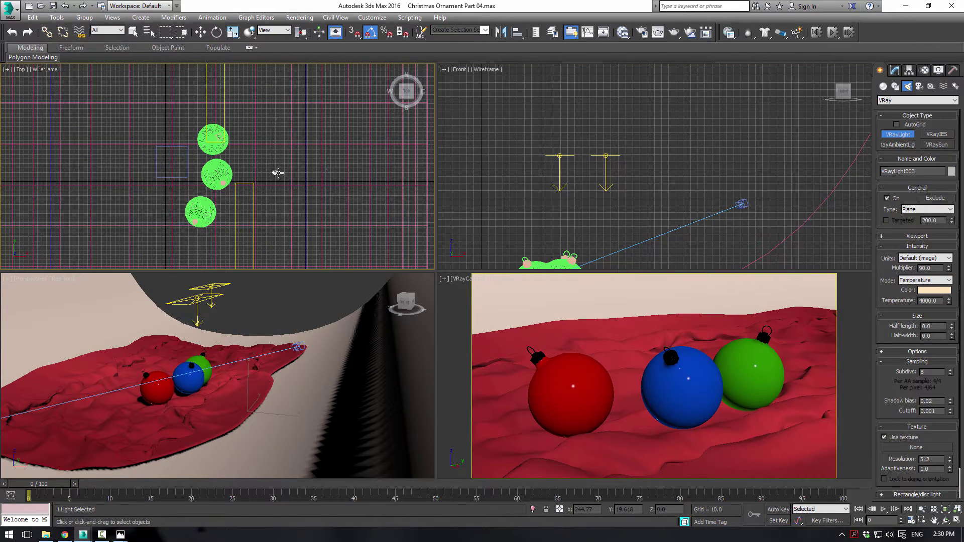
click(925, 209)
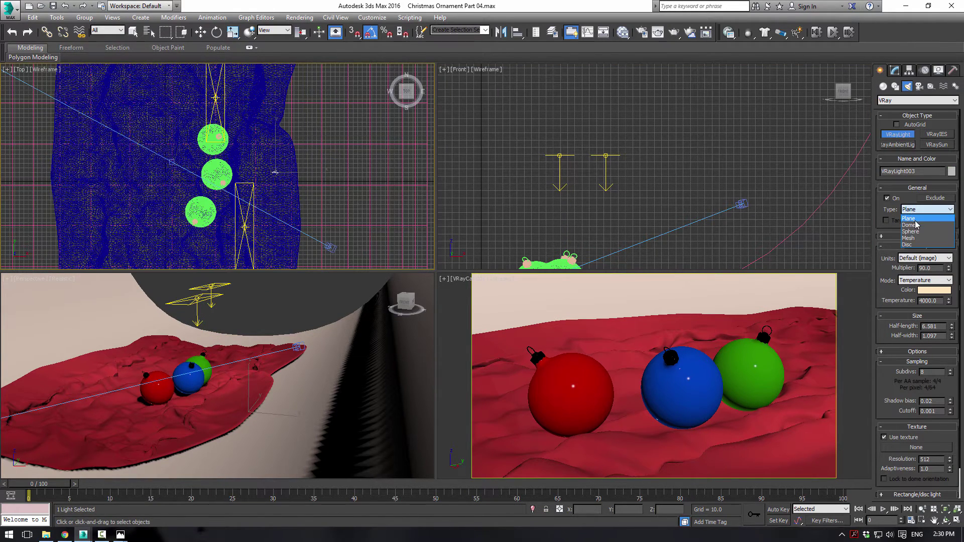
click(918, 225)
click(927, 209)
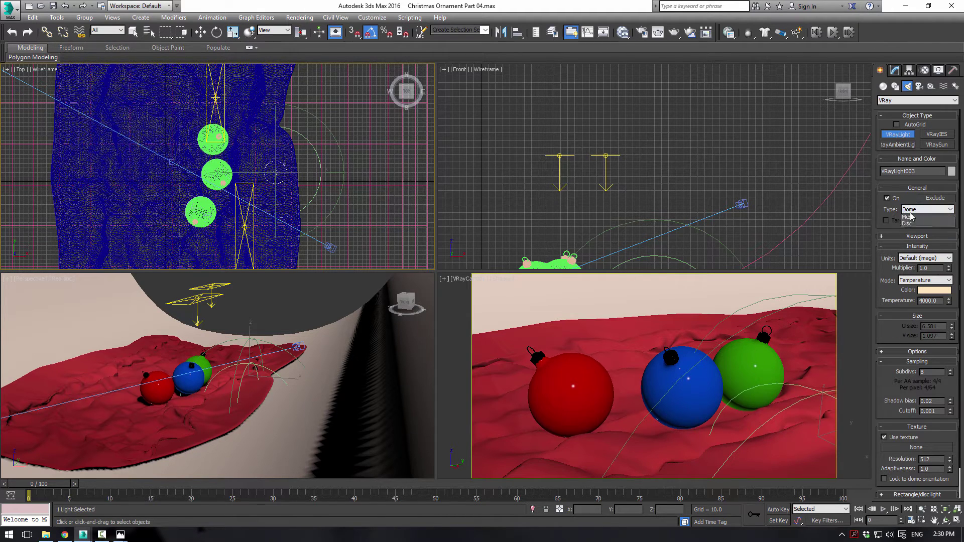
click(915, 232)
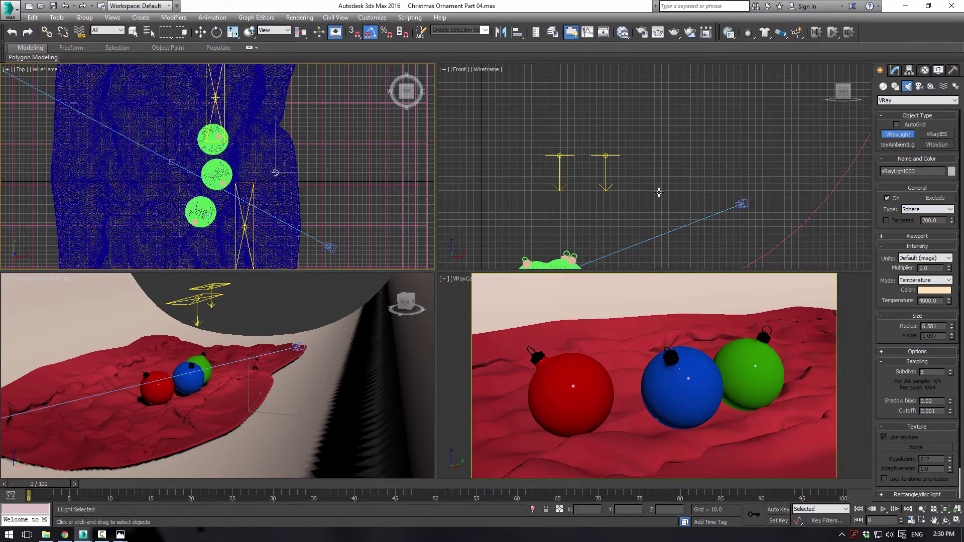
Move the sphere light up in the Front view beside the camera, to about X 290 and Z 149
scroll(659, 193, down, 3)
key(w)
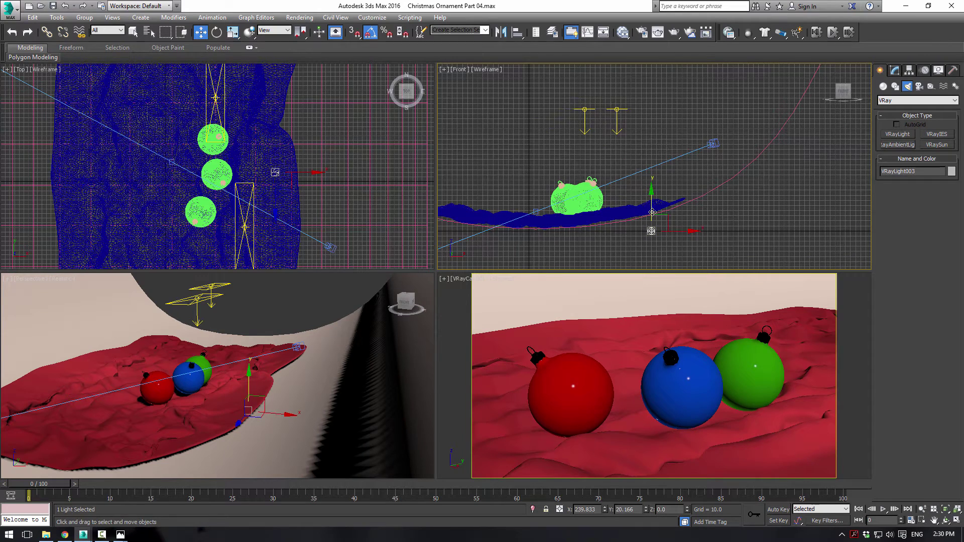
drag(652, 212, 690, 136)
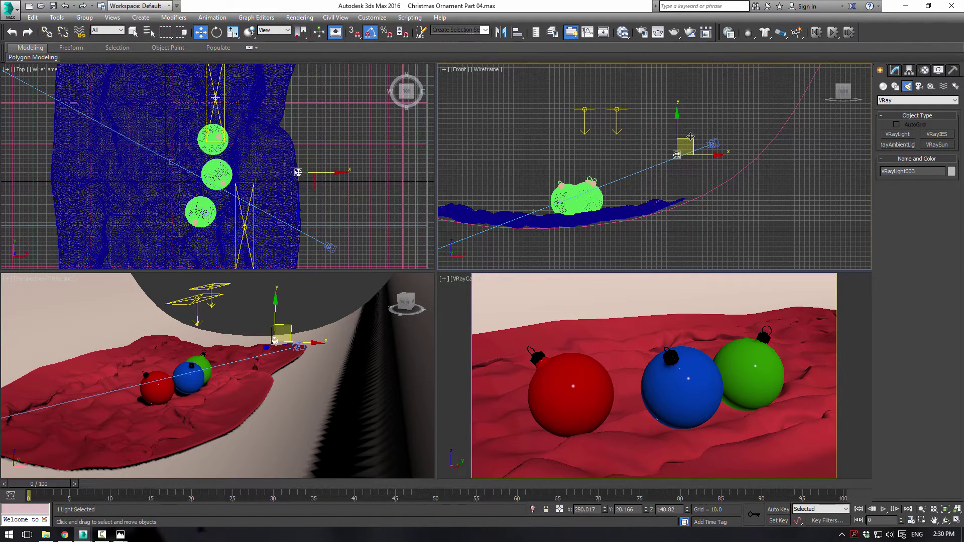
Switch the sphere light's mode from temperature to Color and make its color blue
click(895, 70)
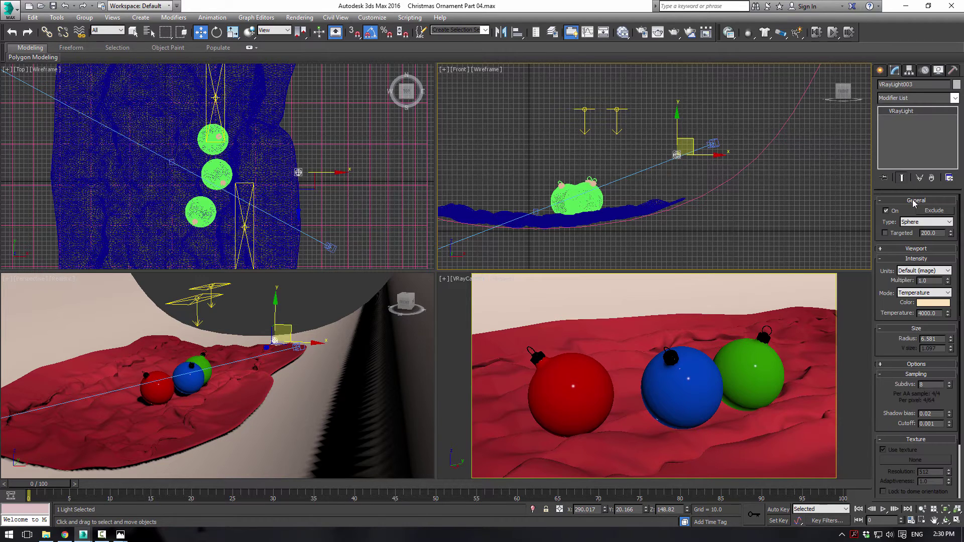
click(924, 293)
click(919, 304)
click(933, 302)
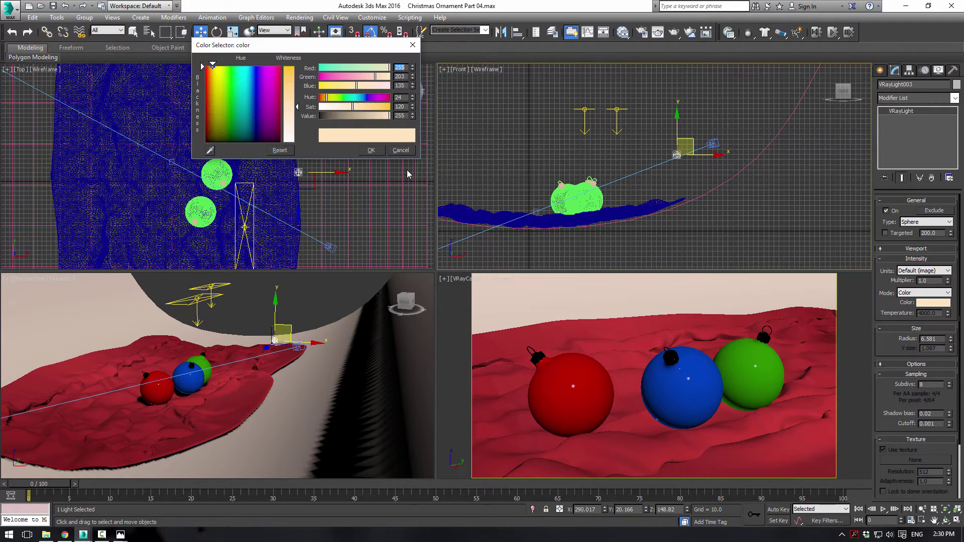
click(368, 98)
drag(367, 98, 393, 107)
click(374, 147)
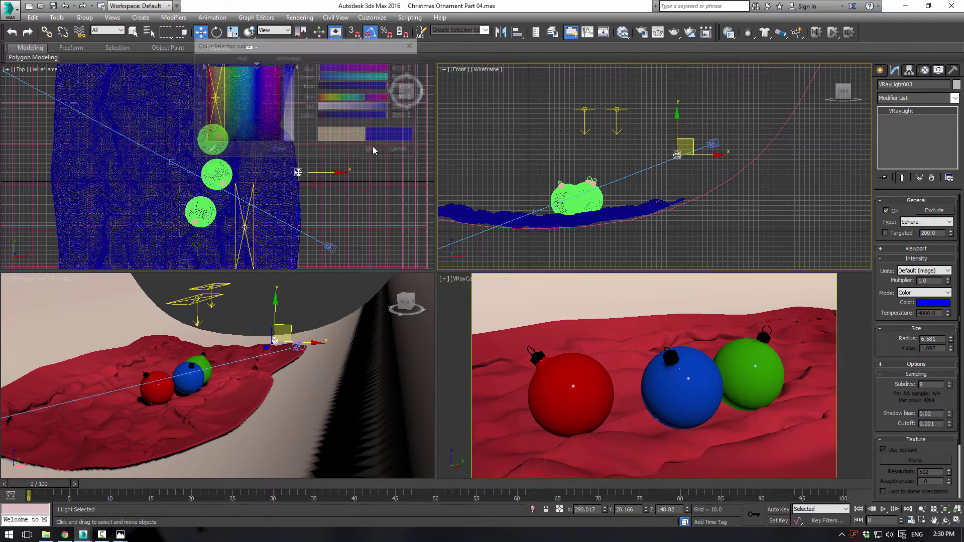
Clone the blue light twice as copies in the Top view, at about X 303, Y -177 and X 336, Y -92
middle_drag(312, 166, 312, 146)
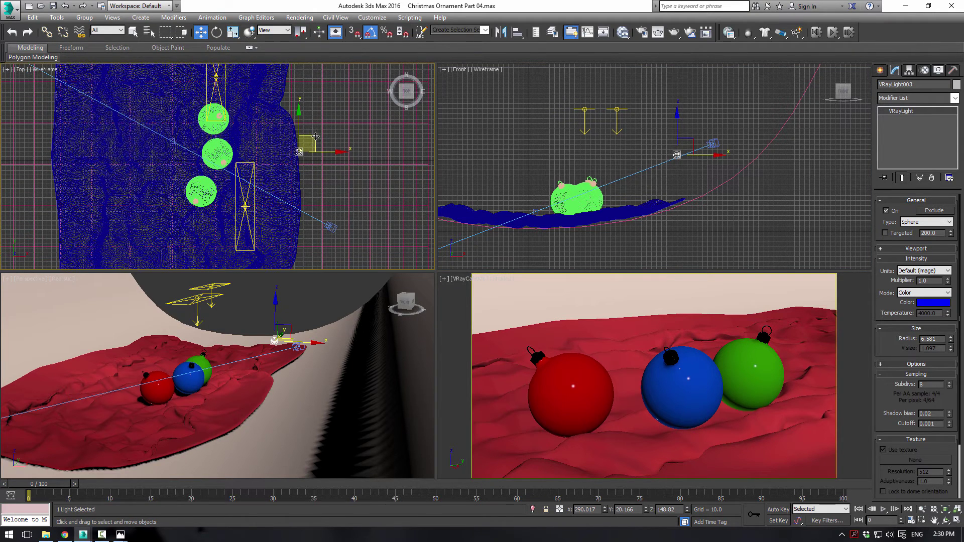
shift+drag(315, 136, 322, 227)
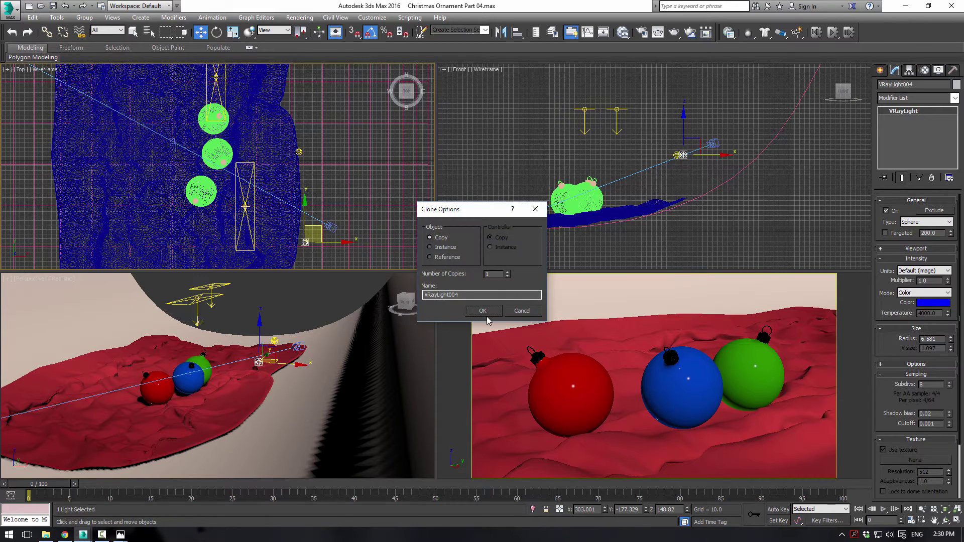
click(489, 313)
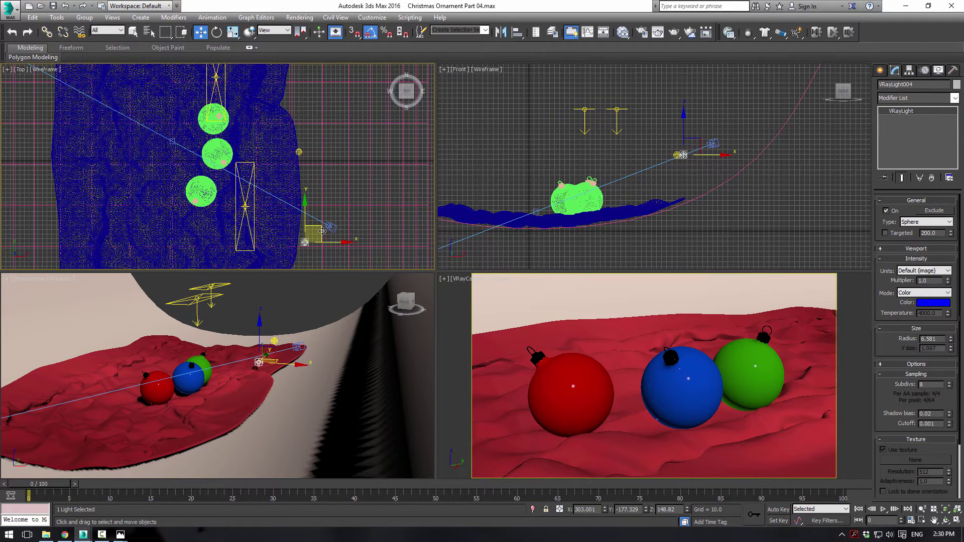
mouse_move(323, 232)
shift+mouse_down()
mouse_move(325, 195)
mouse_move(337, 193)
shift+mouse_up()
click(485, 312)
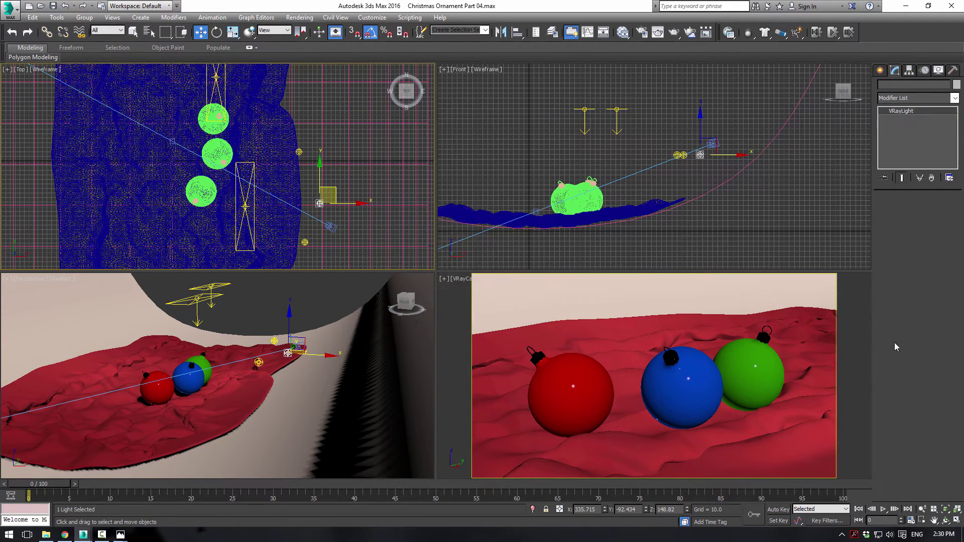
Change the newest light copy's color to green
click(933, 302)
click(344, 98)
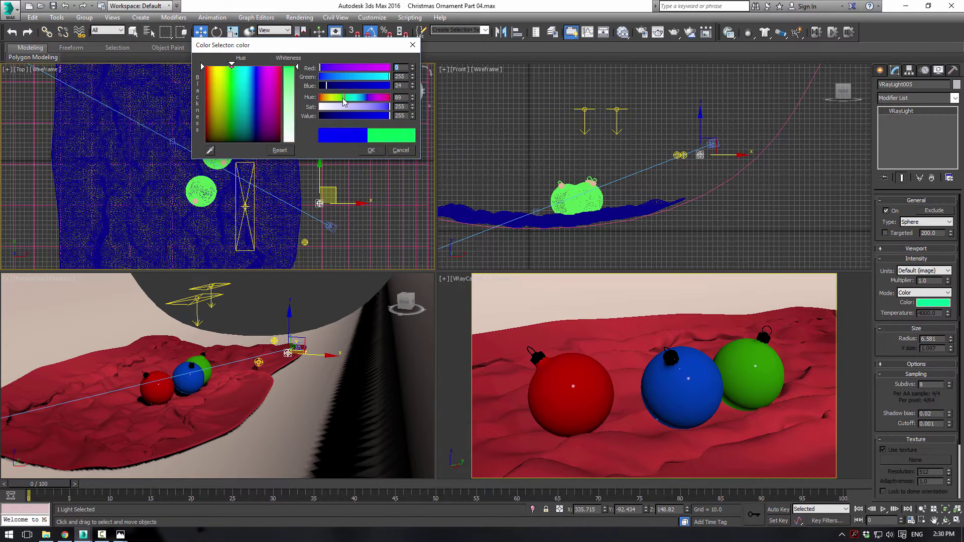
drag(343, 99, 344, 100)
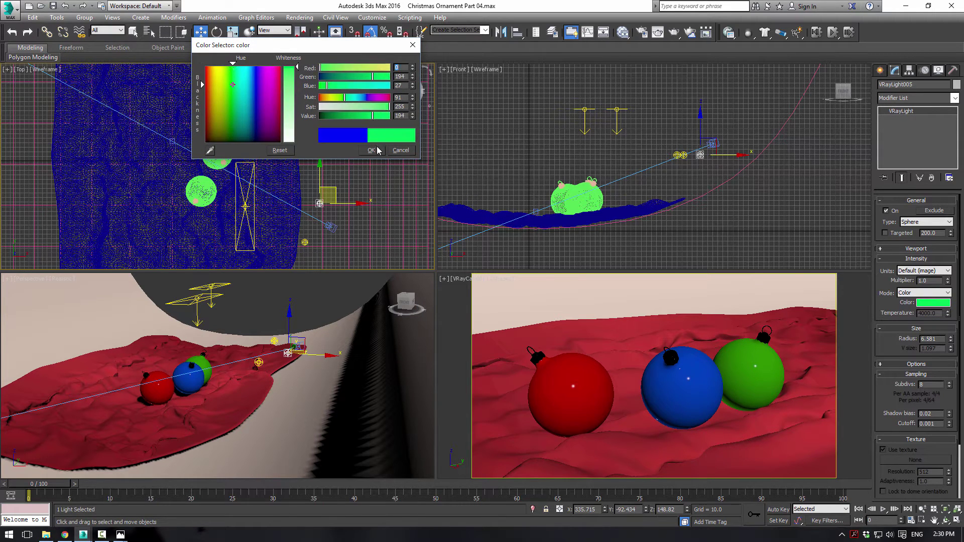
click(371, 151)
Clone the green light twice as copies in the Top view, at about X 348, Y 28 and X 366, Y -43
shift+drag(338, 191, 343, 135)
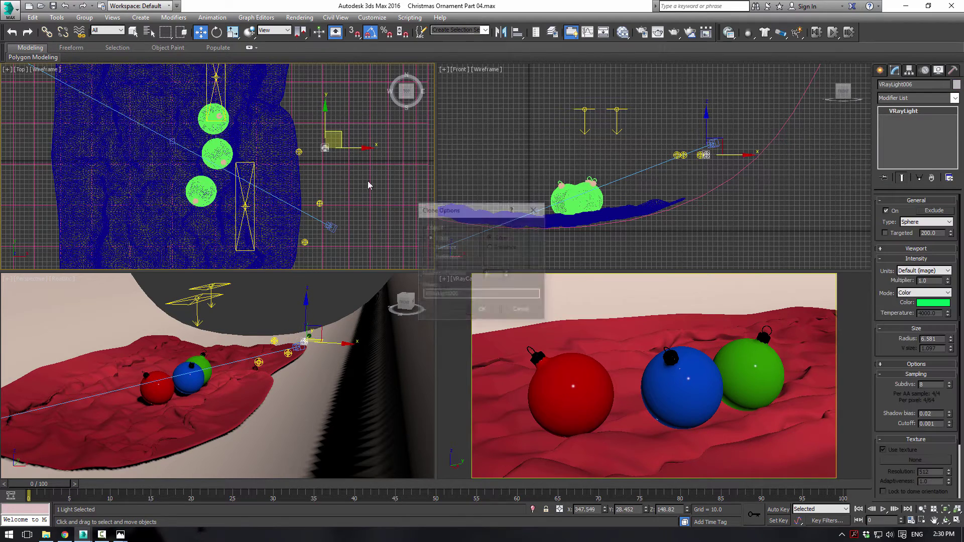
click(486, 312)
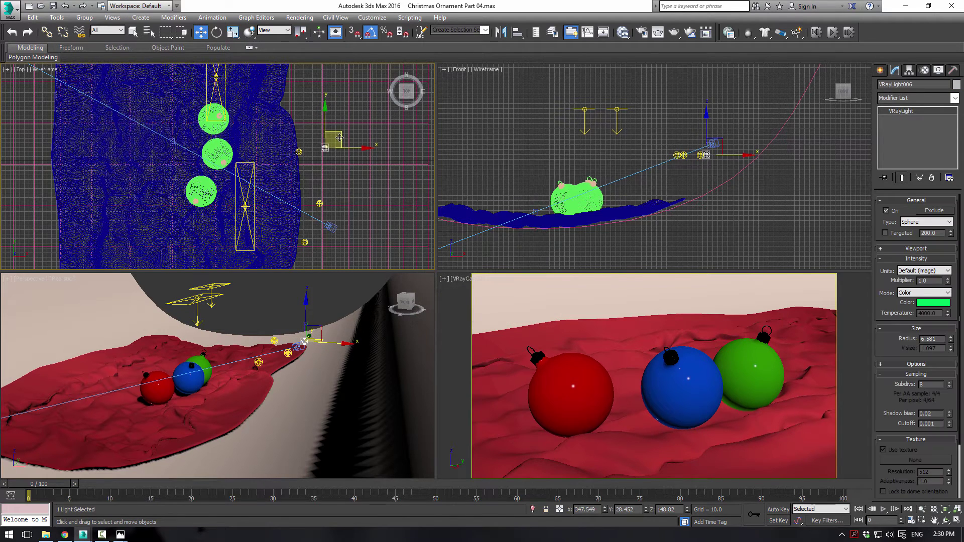
shift+drag(340, 137, 348, 172)
click(486, 311)
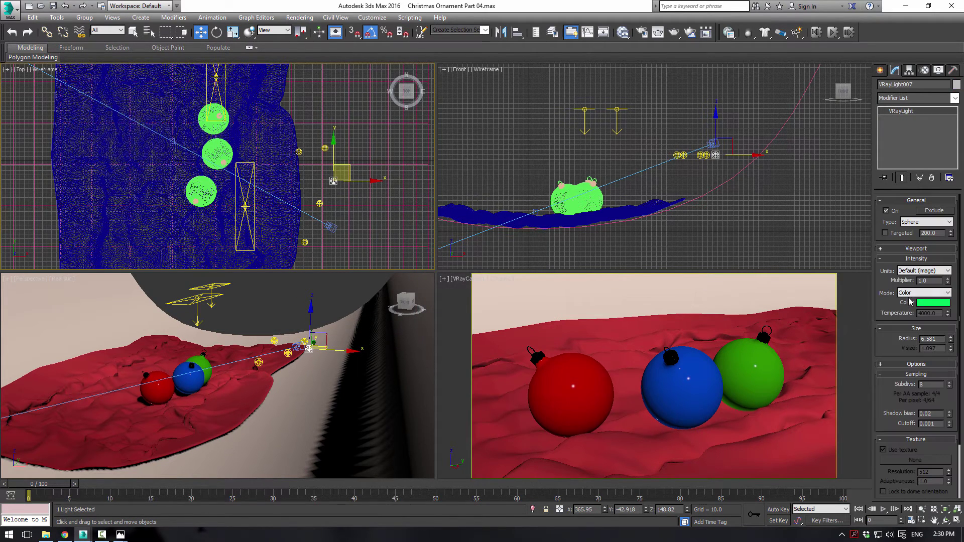
Make the newest light copy red and clone it once as a copy at about X 380, Y -199
click(923, 303)
drag(326, 97, 313, 100)
click(382, 150)
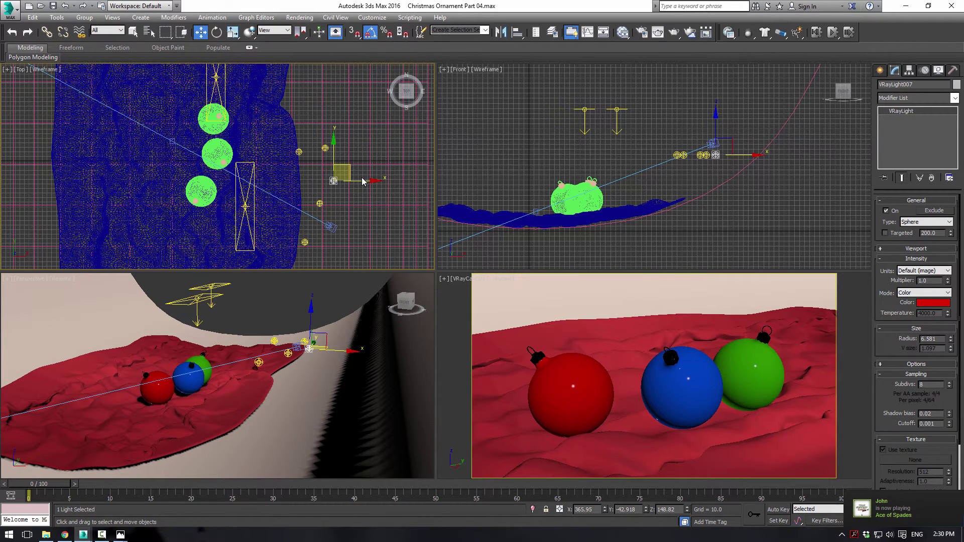
shift+drag(363, 180, 395, 263)
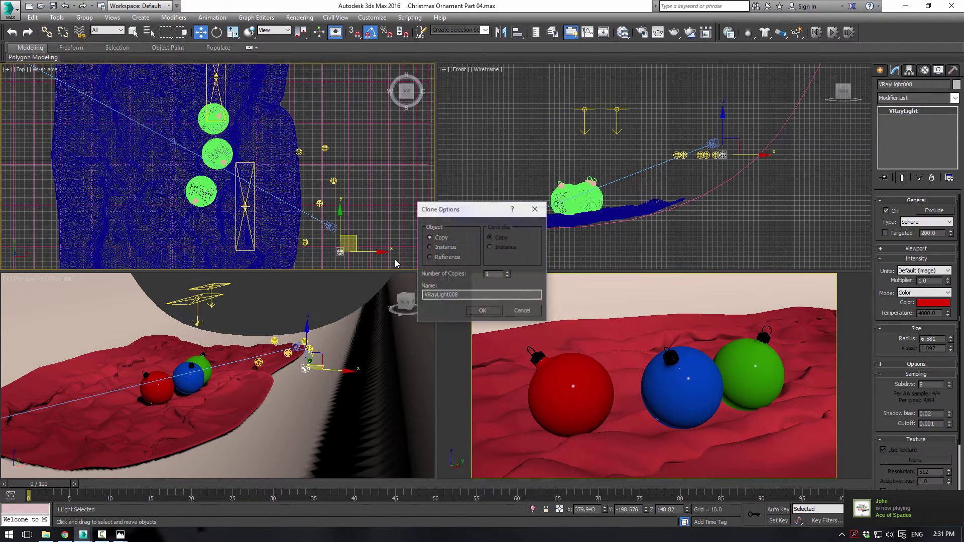
click(483, 310)
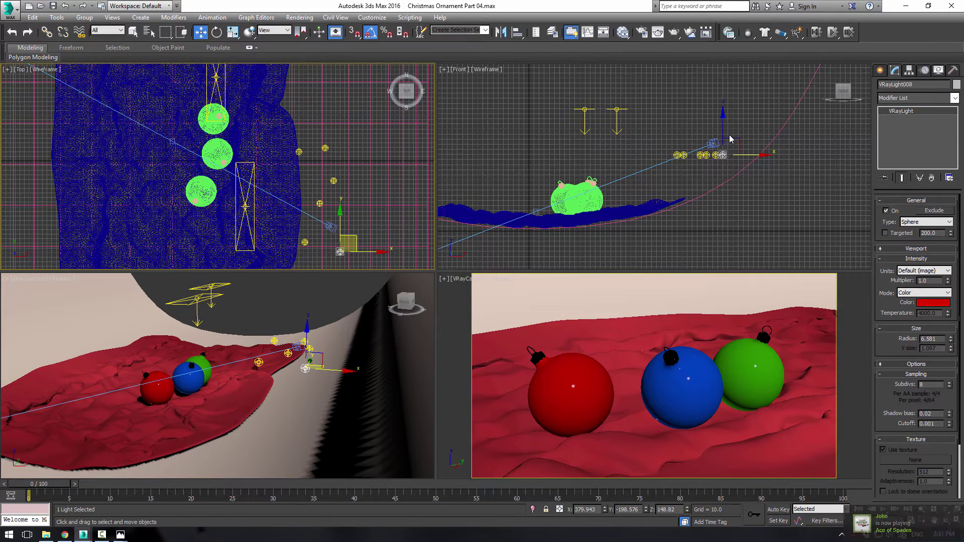
Scatter the six sphere lights around the camera at staggered heights in the Front view
scroll(724, 134, up, 4)
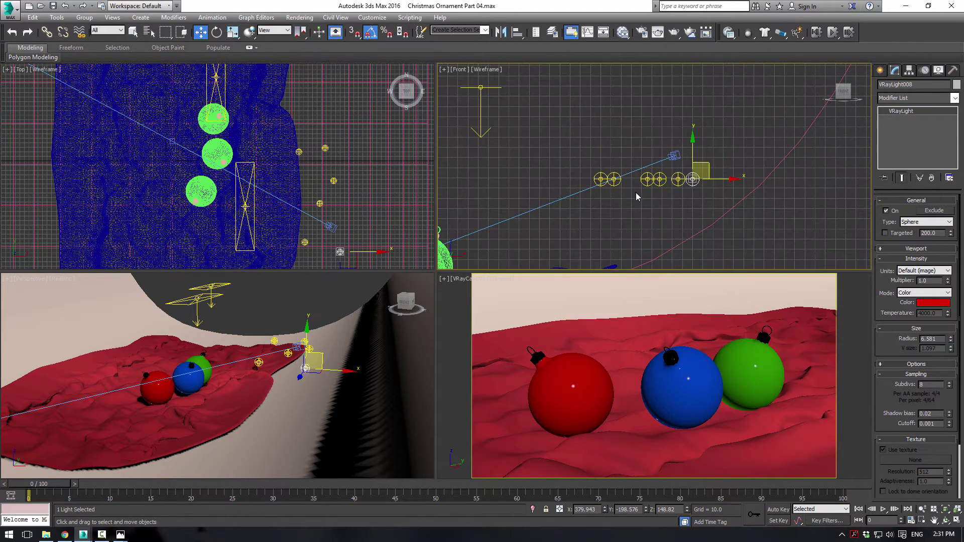
click(648, 178)
drag(647, 153, 647, 187)
click(659, 179)
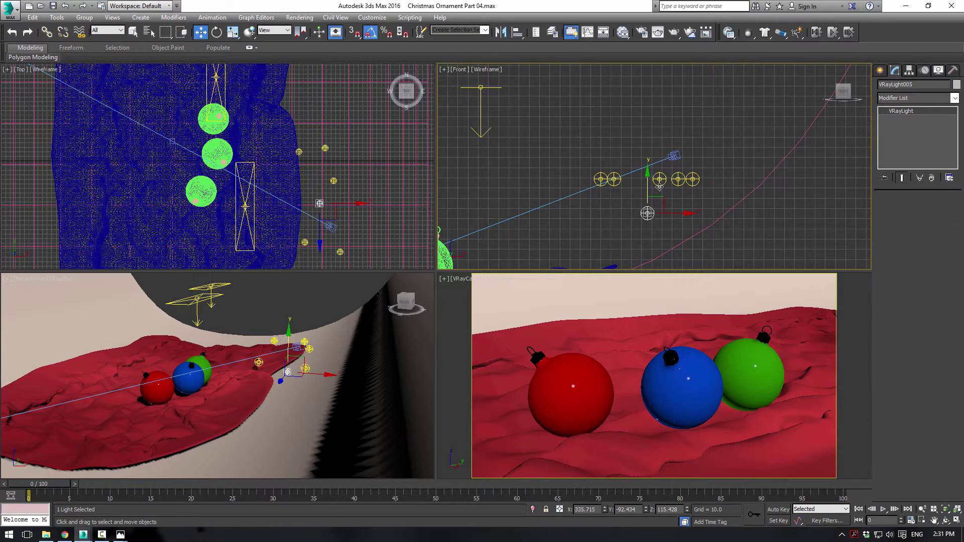
drag(660, 155, 659, 117)
drag(677, 180, 694, 169)
click(693, 179)
scroll(630, 160, up, 2)
drag(614, 174, 605, 202)
click(596, 189)
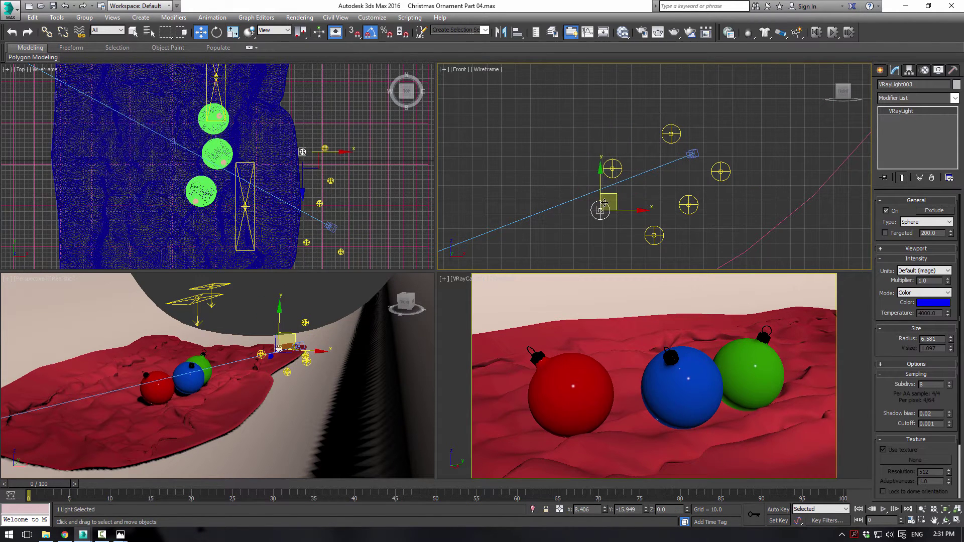
Render the camera view and examine the reflections of the colored lights on the ornaments in the frame buffer
click(495, 199)
click(452, 303)
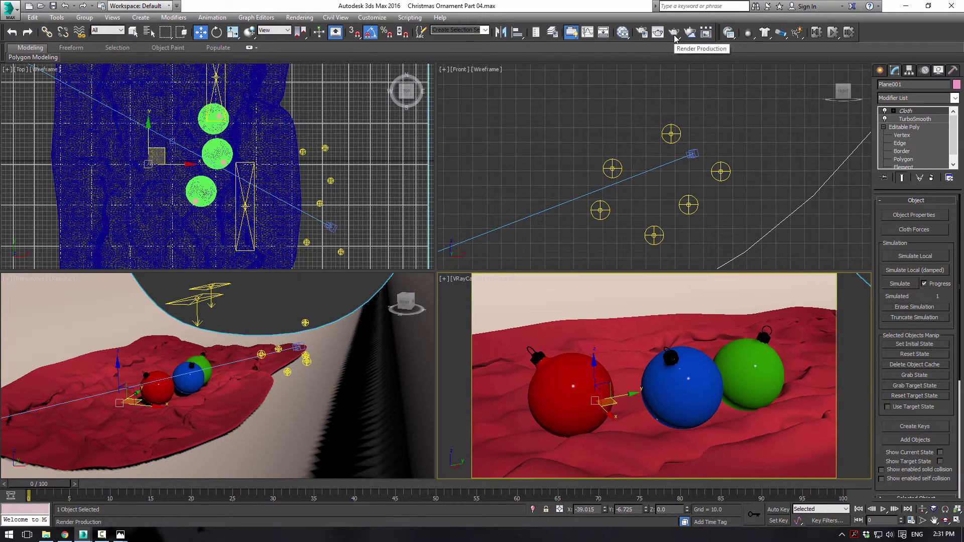
click(691, 31)
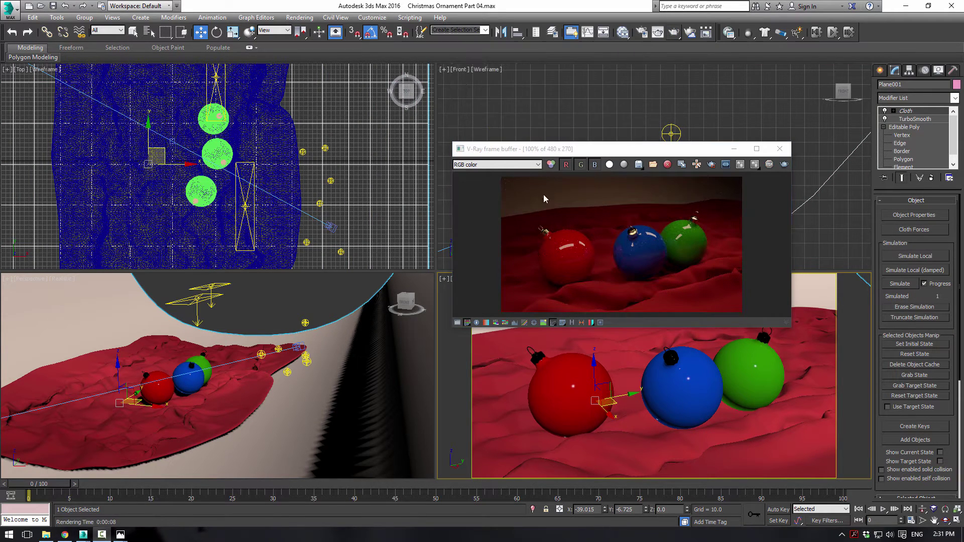
drag(587, 152, 328, 202)
scroll(352, 317, up, 2)
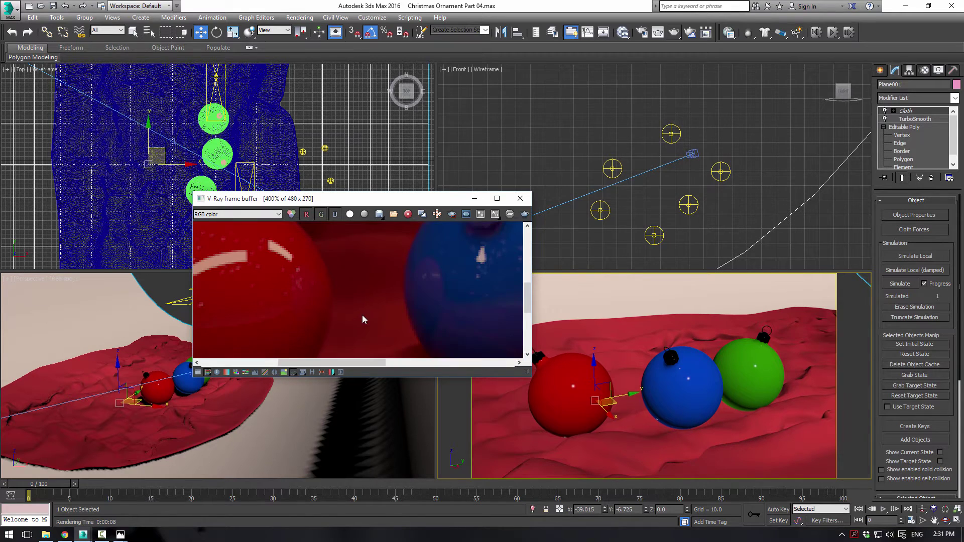
scroll(371, 315, down, 2)
scroll(387, 318, up, 2)
scroll(390, 320, down, 2)
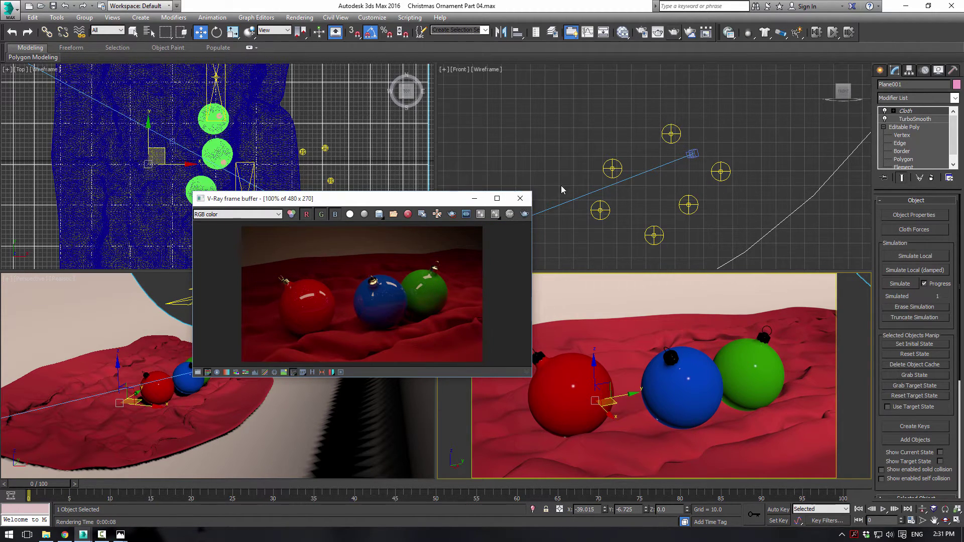
click(522, 198)
Test-render the uppermost green light with a multiplier of 20 and set its multiplier to 30
click(326, 147)
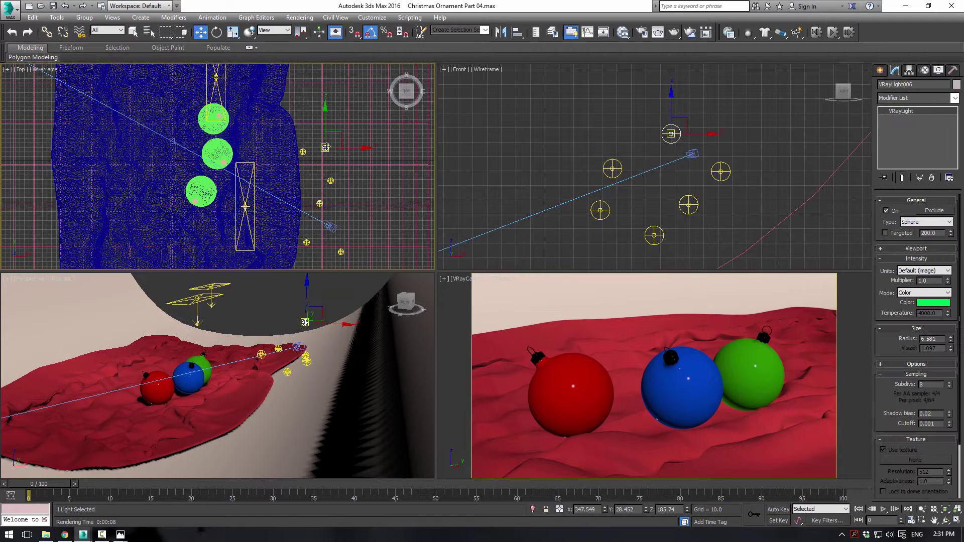
double_click(930, 281)
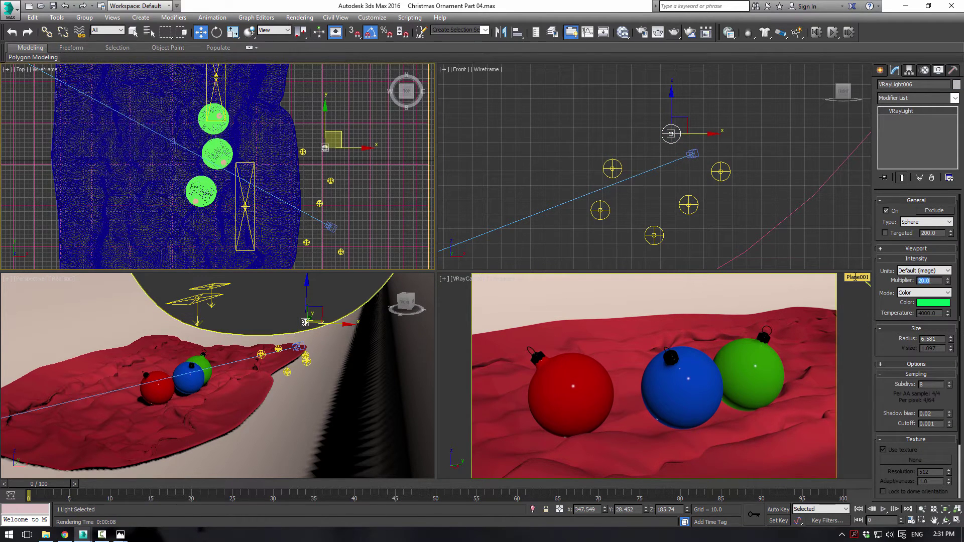
key(shift+q)
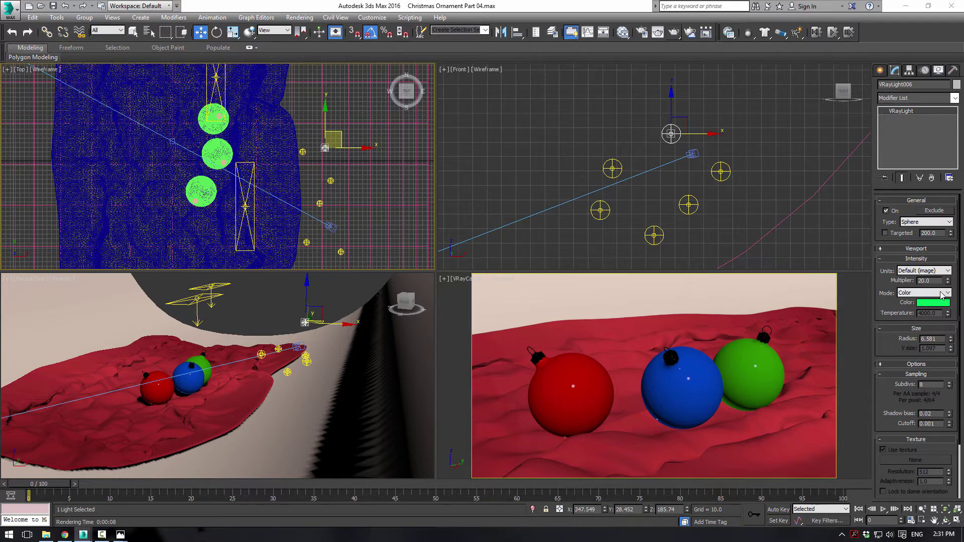
double_click(929, 280)
text(30)
key(Return)
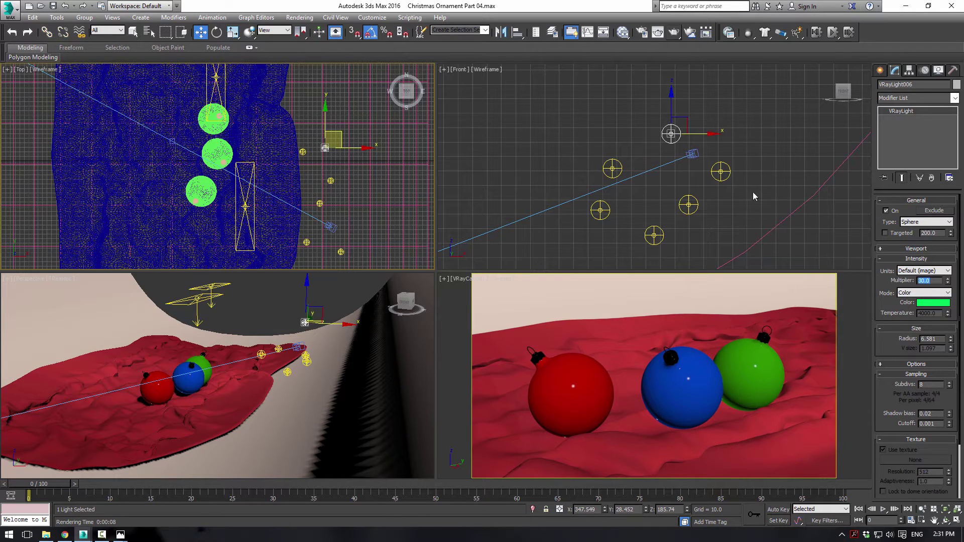
Set the multiplier of the other five sphere lights around the camera to 30
click(725, 168)
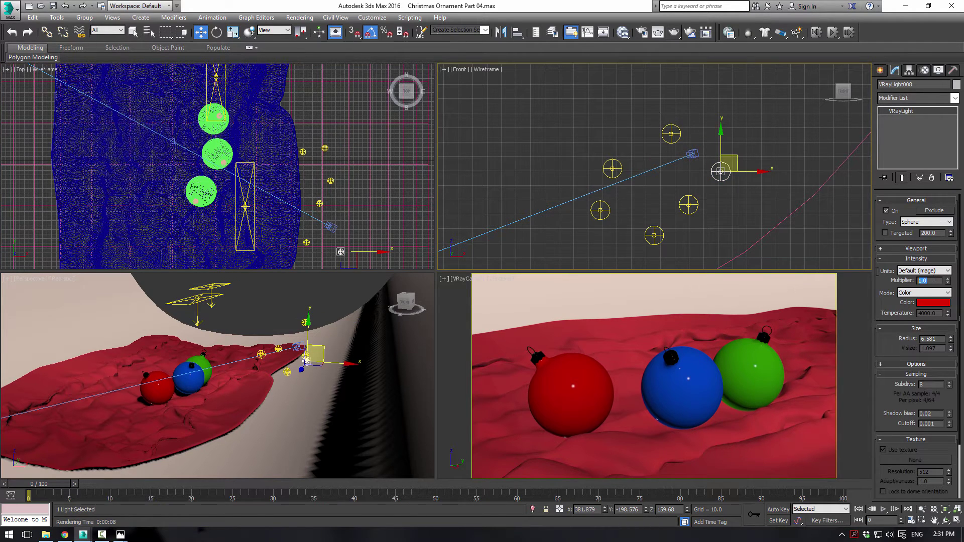
click(615, 168)
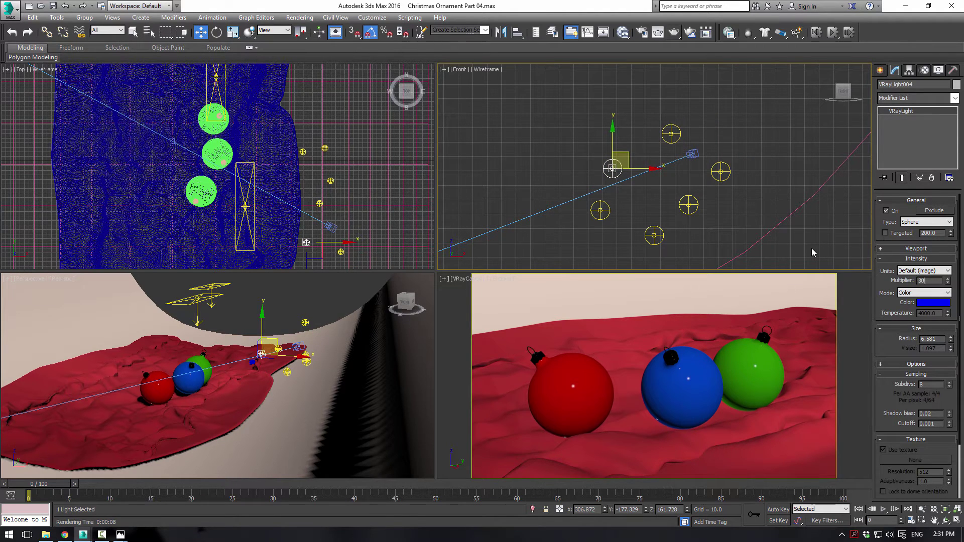
click(690, 206)
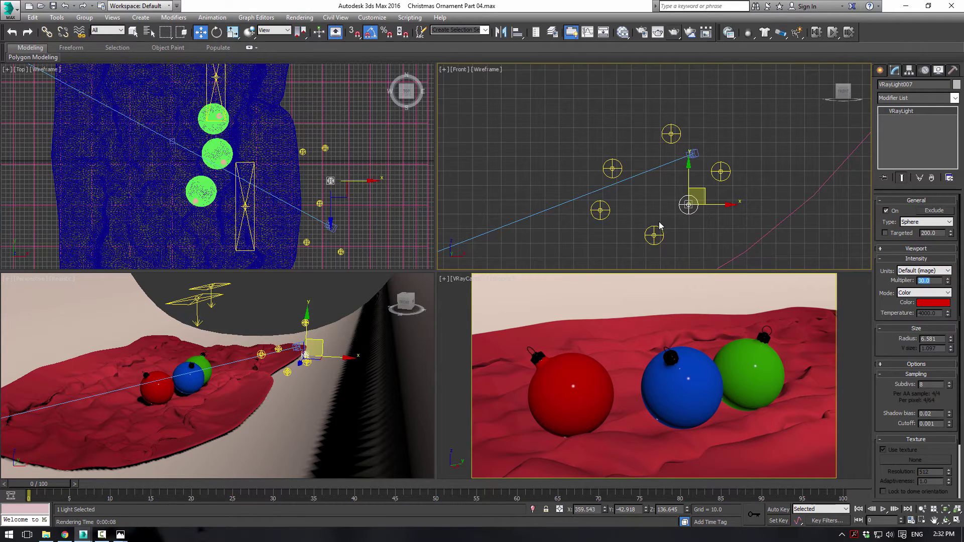
click(602, 210)
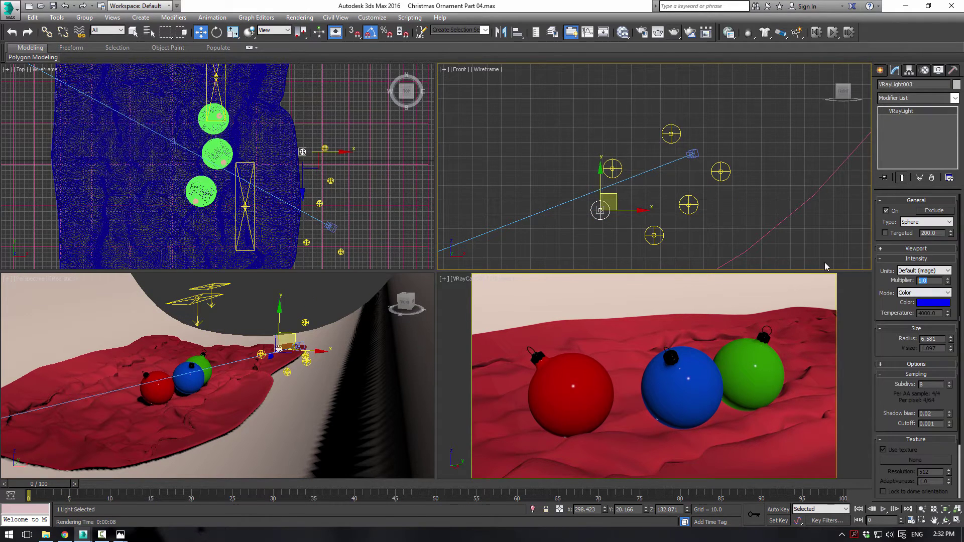
click(654, 236)
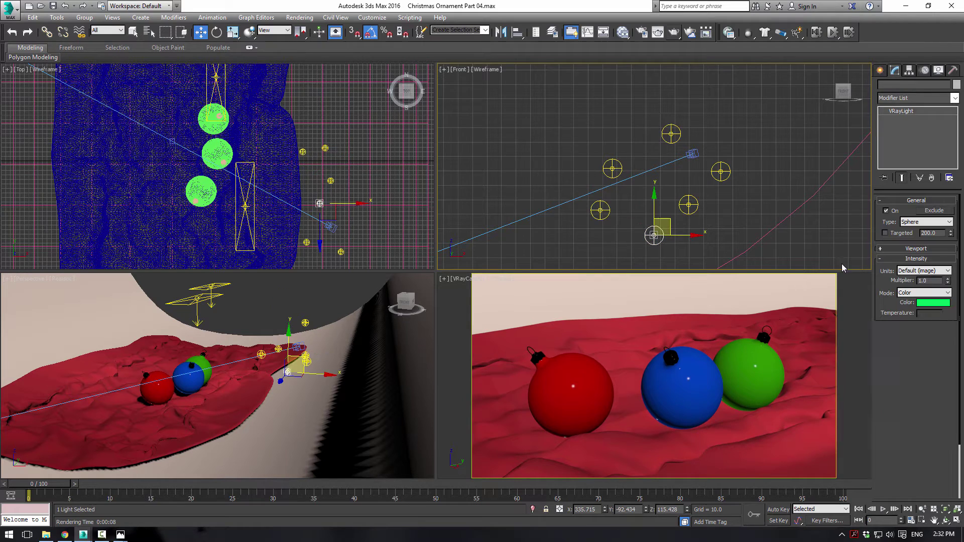
text(30)
key(Return)
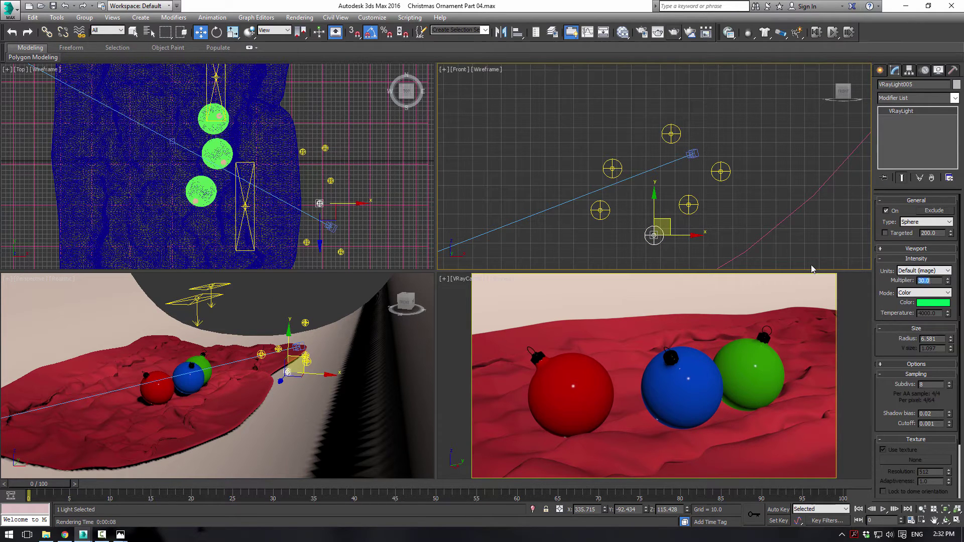
Render the camera view and examine the light reflections on the blue ornament up close in the frame buffer
click(525, 164)
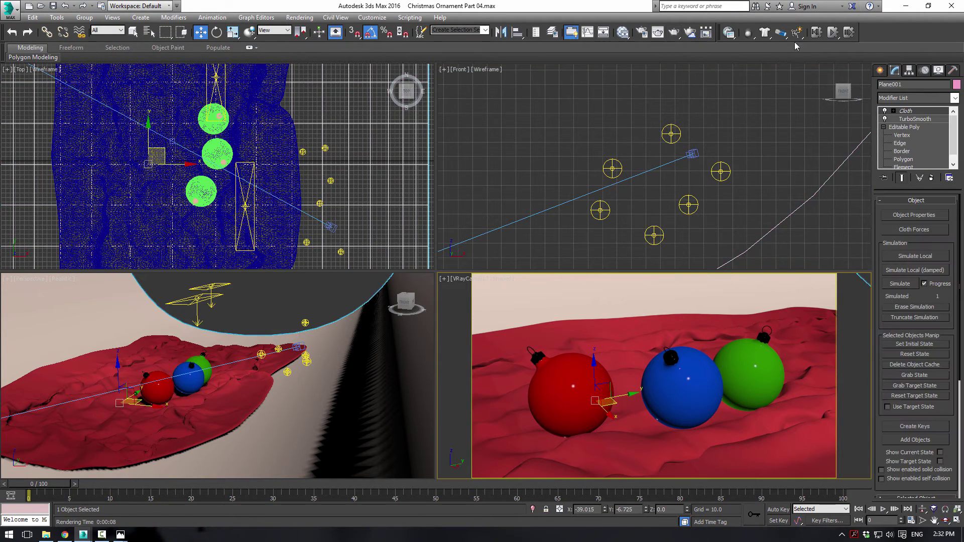
click(697, 33)
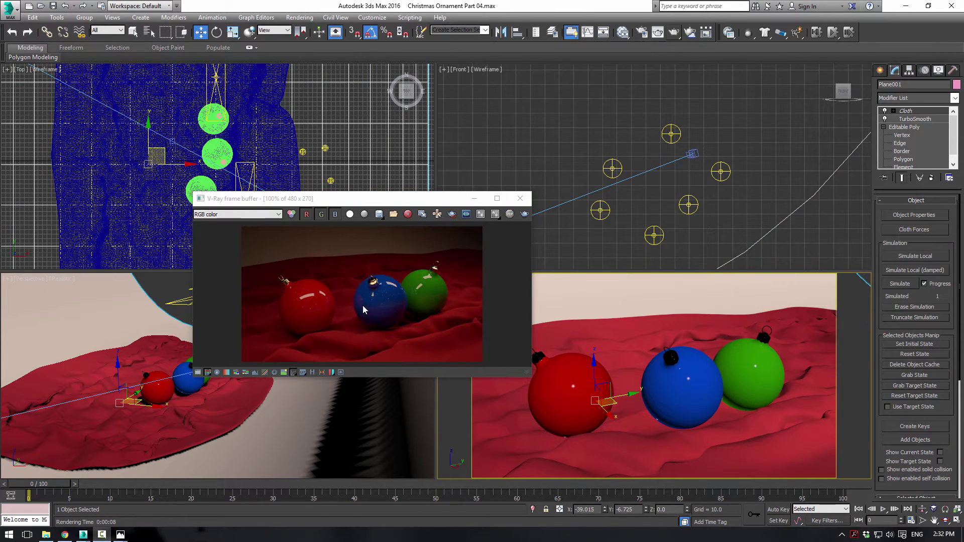
scroll(349, 308, up, 1)
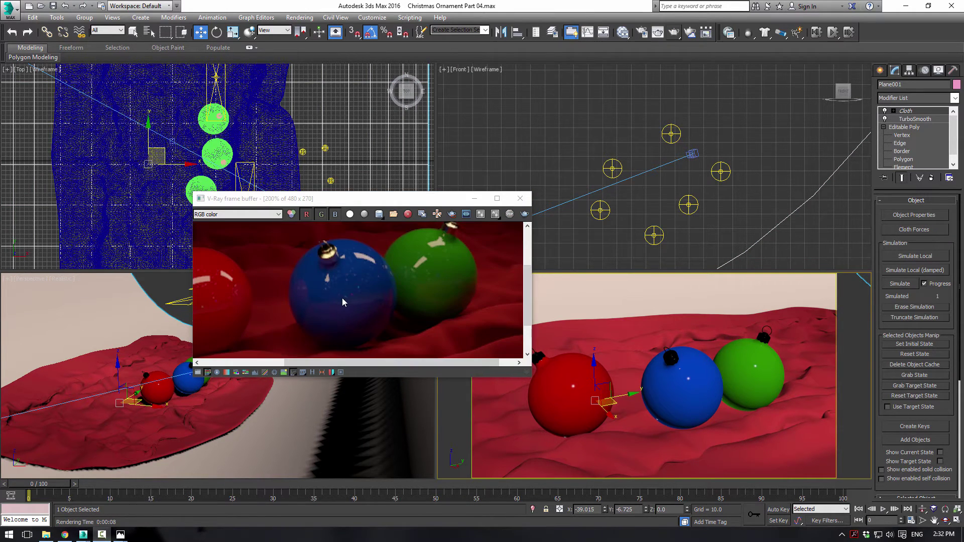
scroll(356, 300, down, 1)
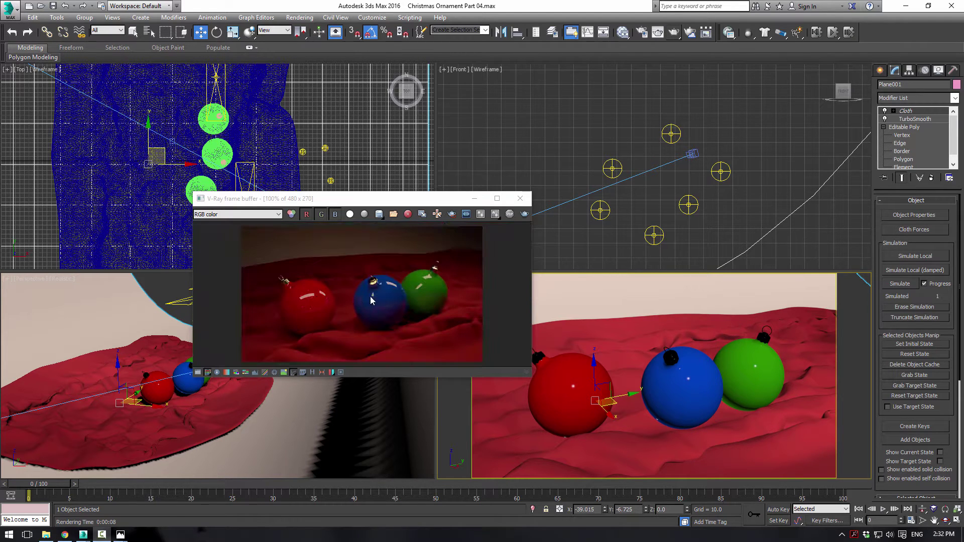
click(546, 205)
click(520, 199)
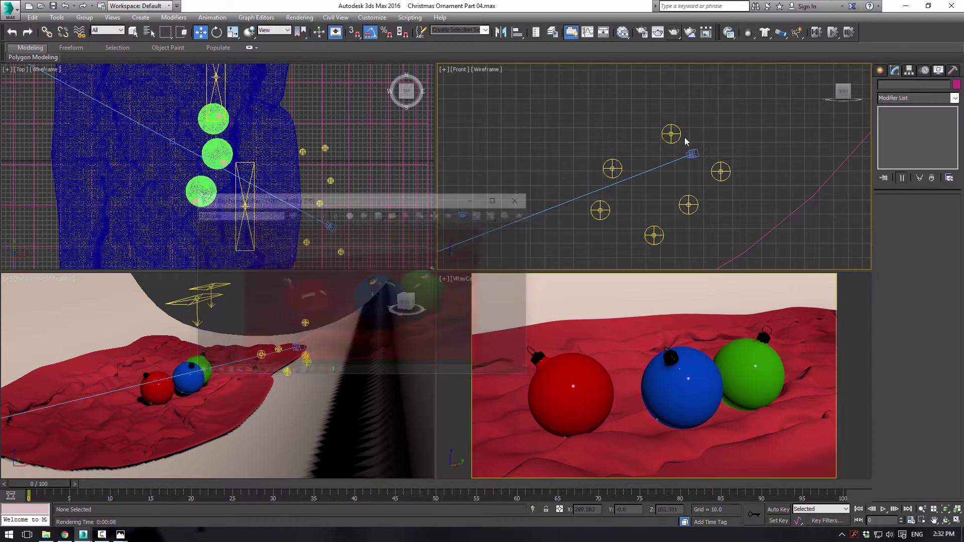
Raise the multiplier of all six sphere lights around the camera to 50
click(667, 133)
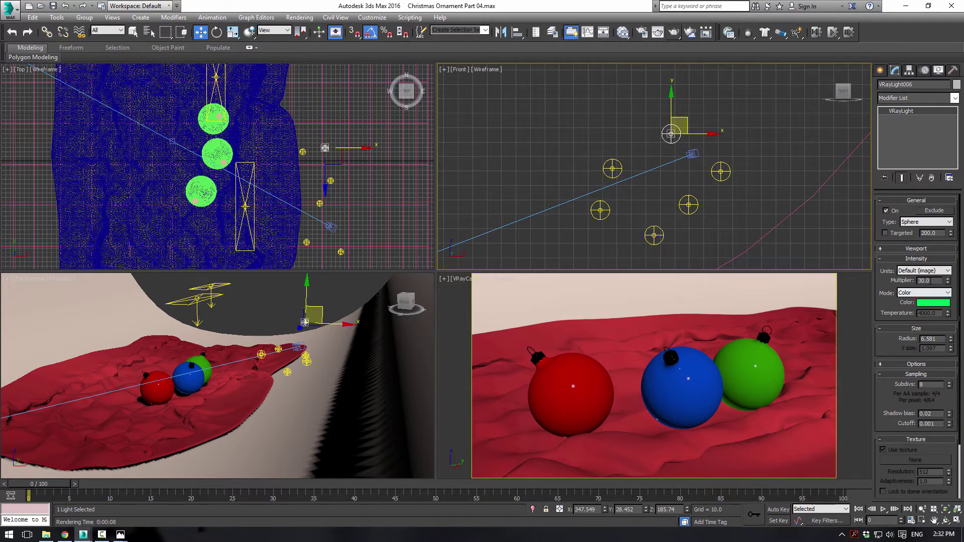
drag(935, 280, 832, 267)
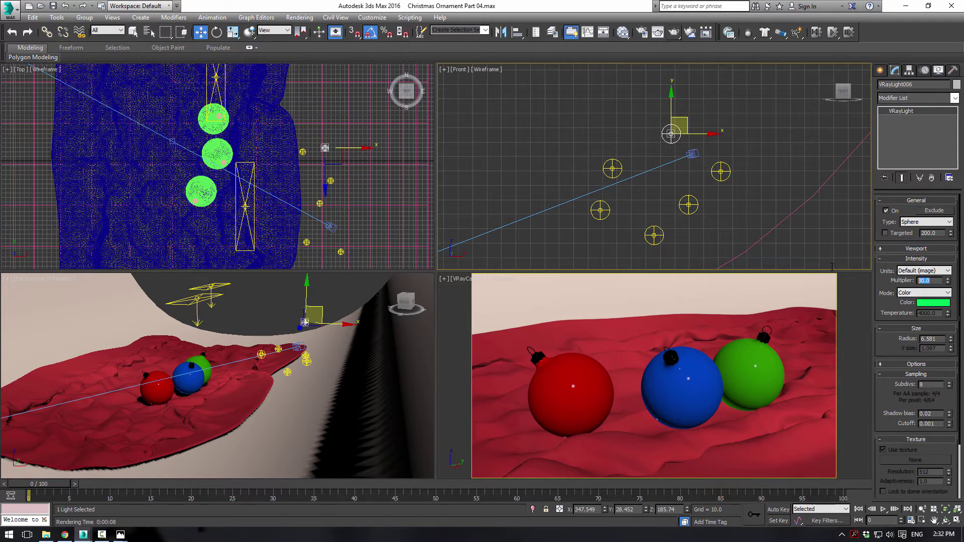
click(715, 166)
click(722, 167)
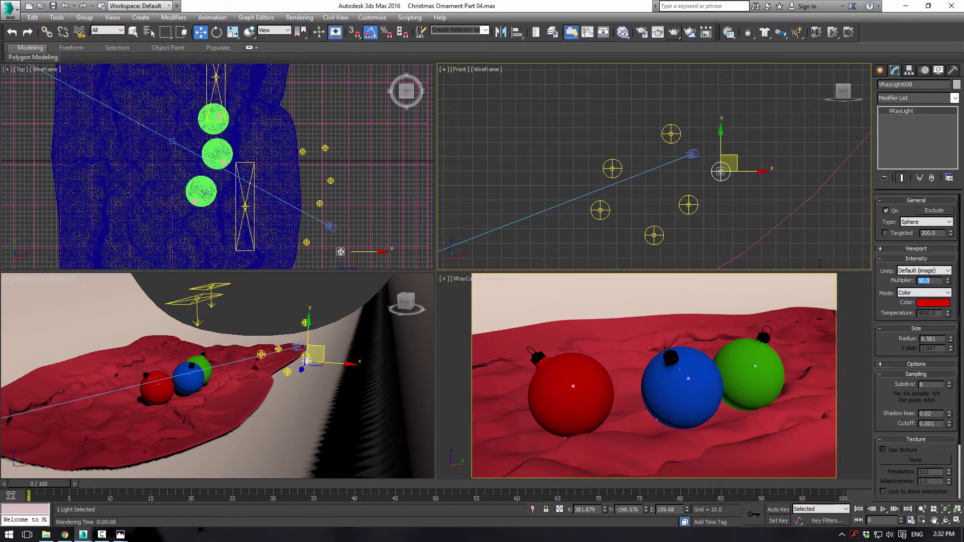
drag(584, 142, 615, 175)
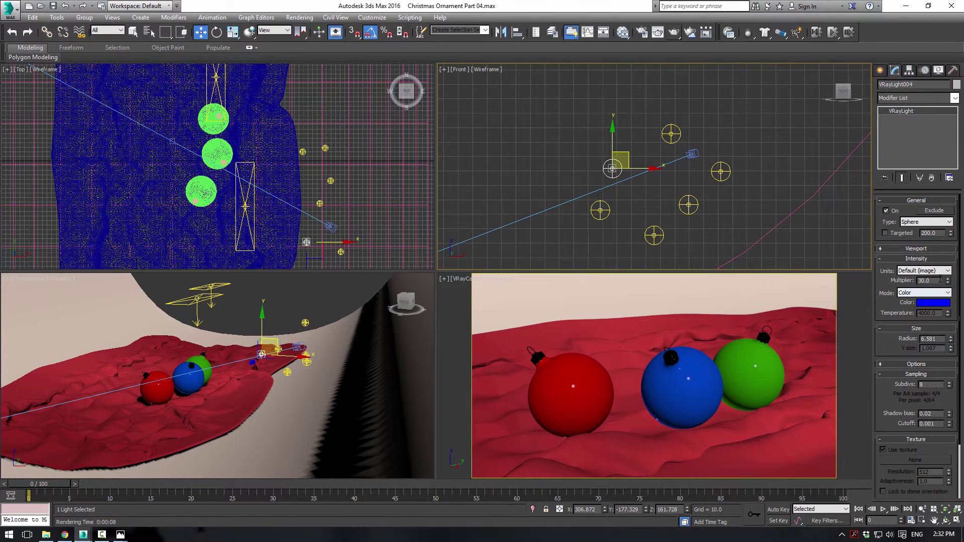
click(689, 205)
drag(699, 189, 697, 184)
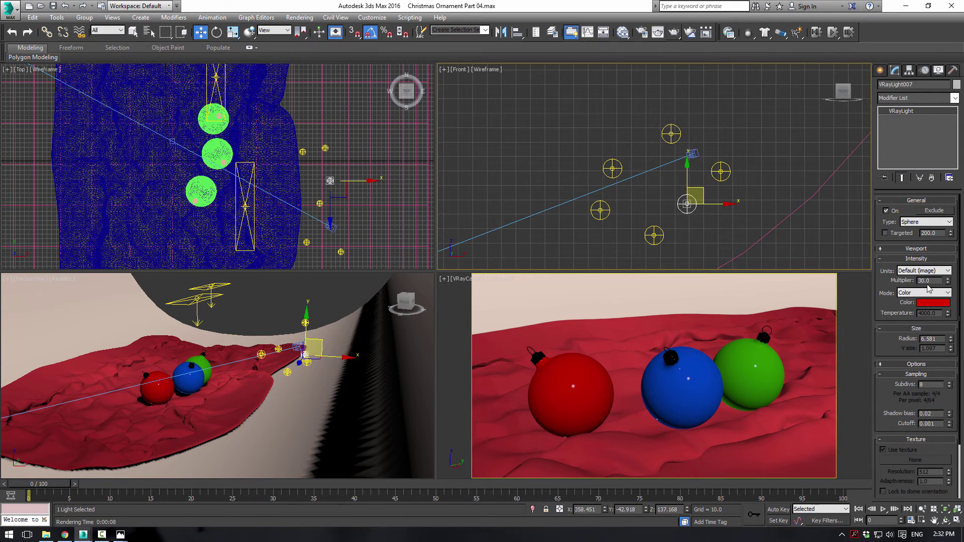
double_click(930, 281)
text(50)
key(Return)
click(601, 209)
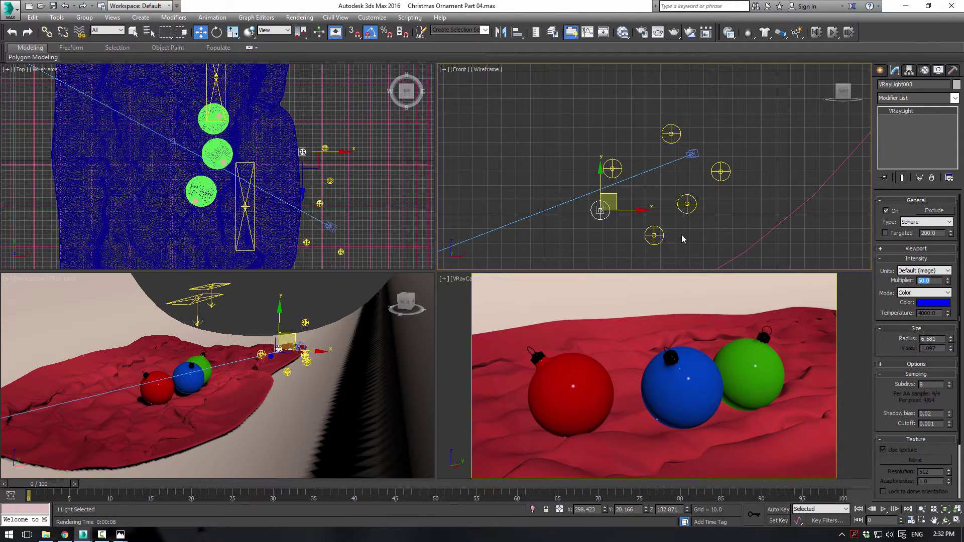
click(654, 235)
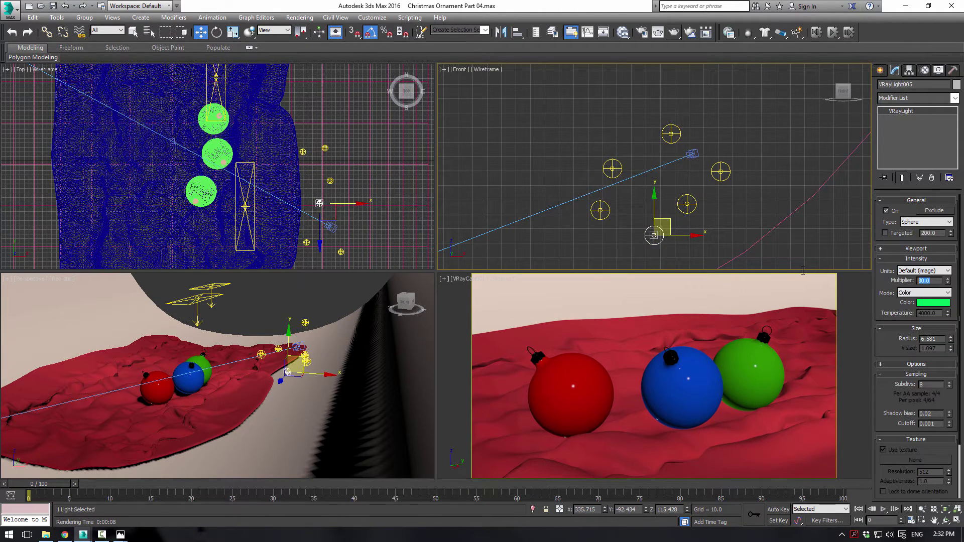
click(500, 178)
Move the camera closer to the ornaments in the Top view, to about X 329, Y -130, and test-render its view
click(332, 226)
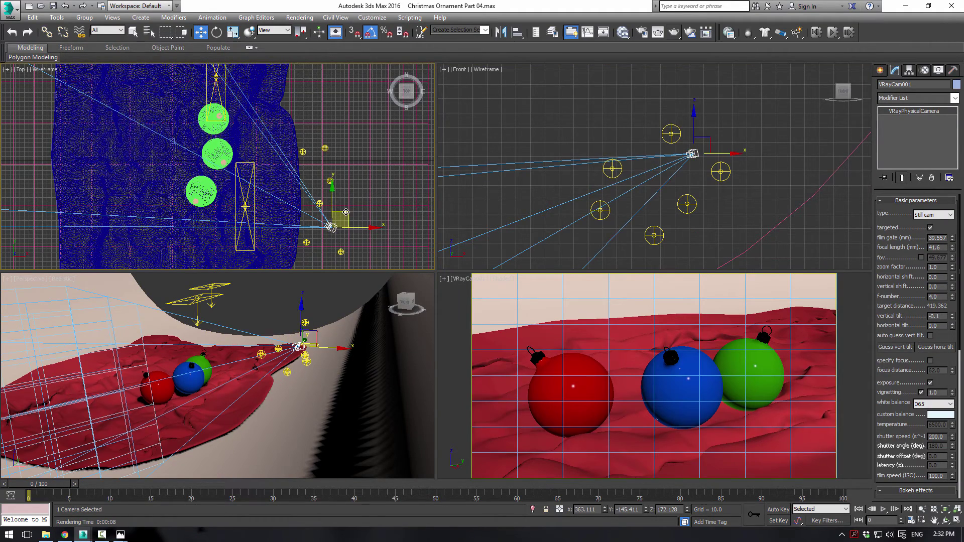
drag(346, 212, 330, 205)
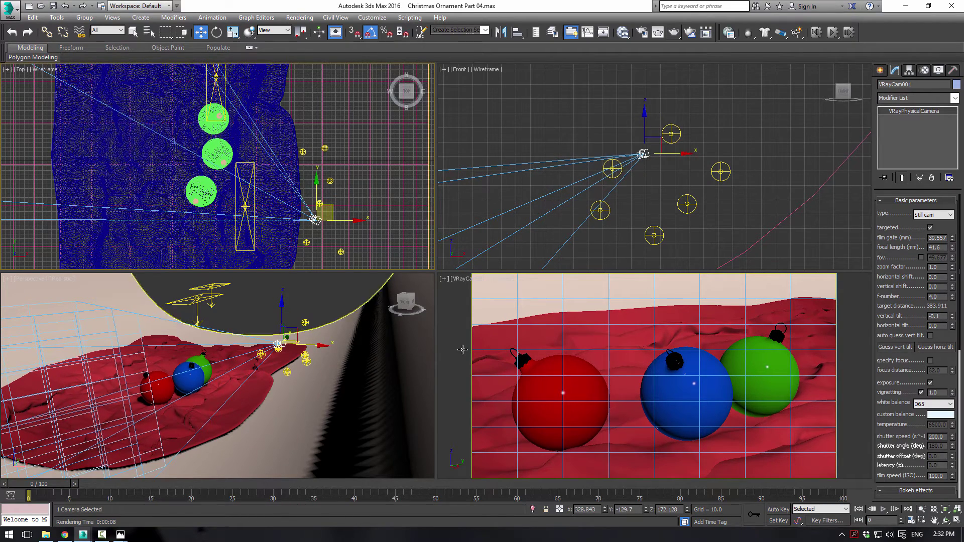
click(444, 320)
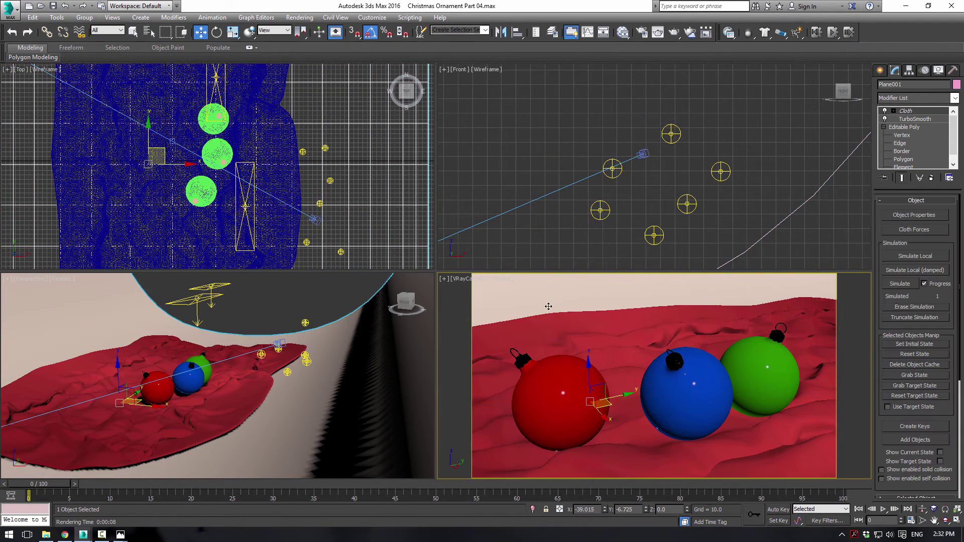
click(674, 32)
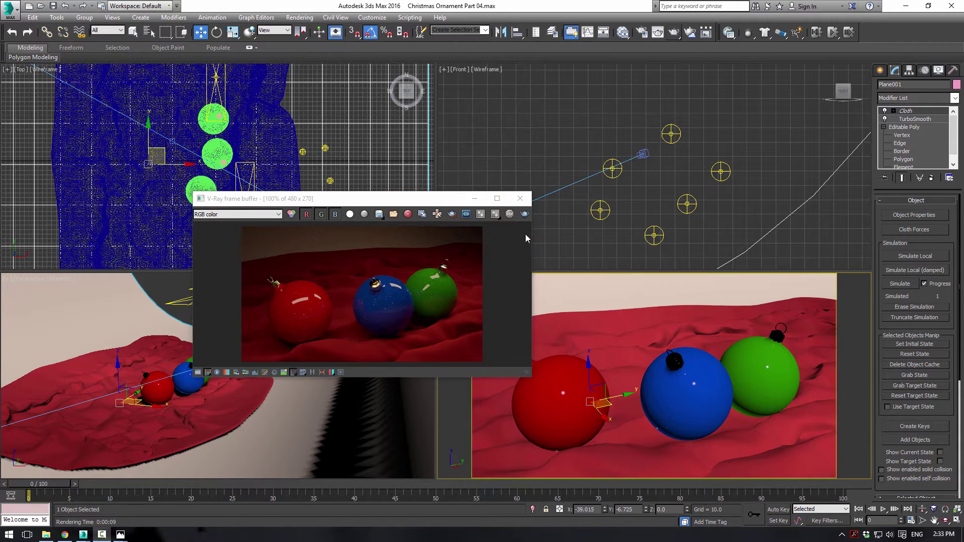
Set the physical camera's f-number to 2.5 and render the view again
click(644, 154)
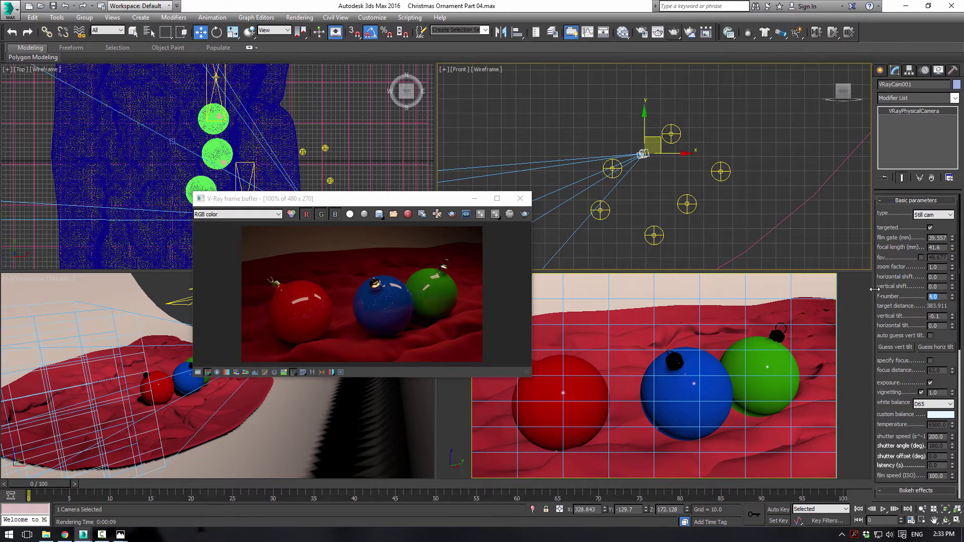
key(Return)
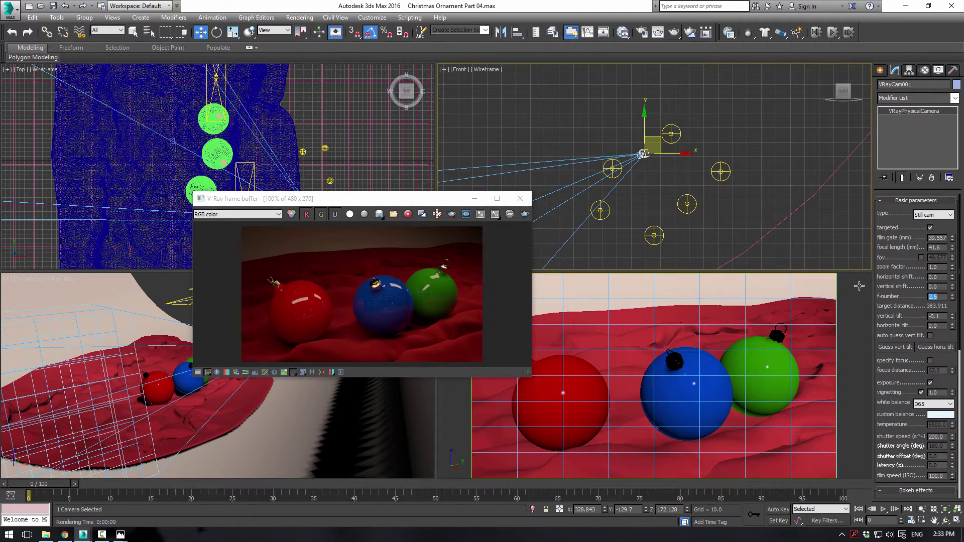
click(527, 215)
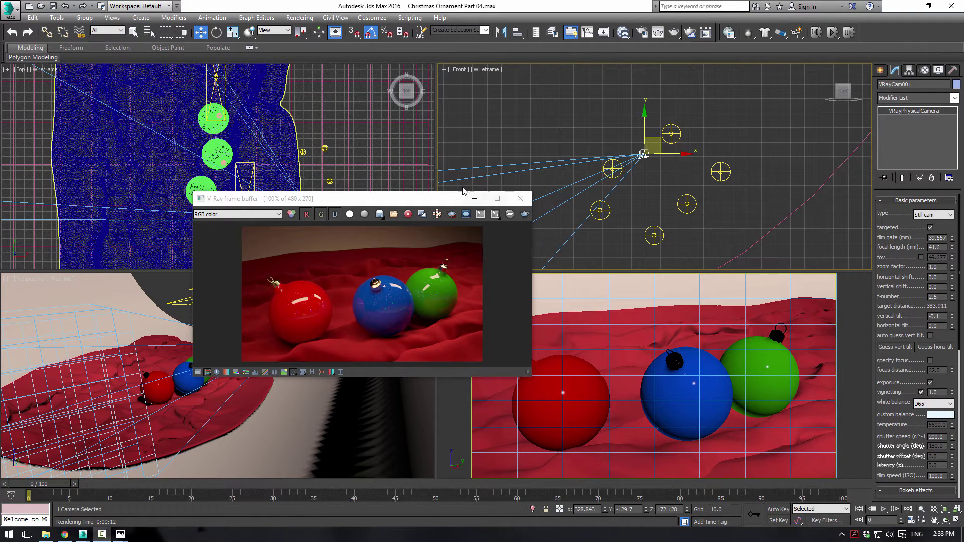
Rotate the blue ornament together with its cap so that the cap tilts toward the green ornament
click(675, 363)
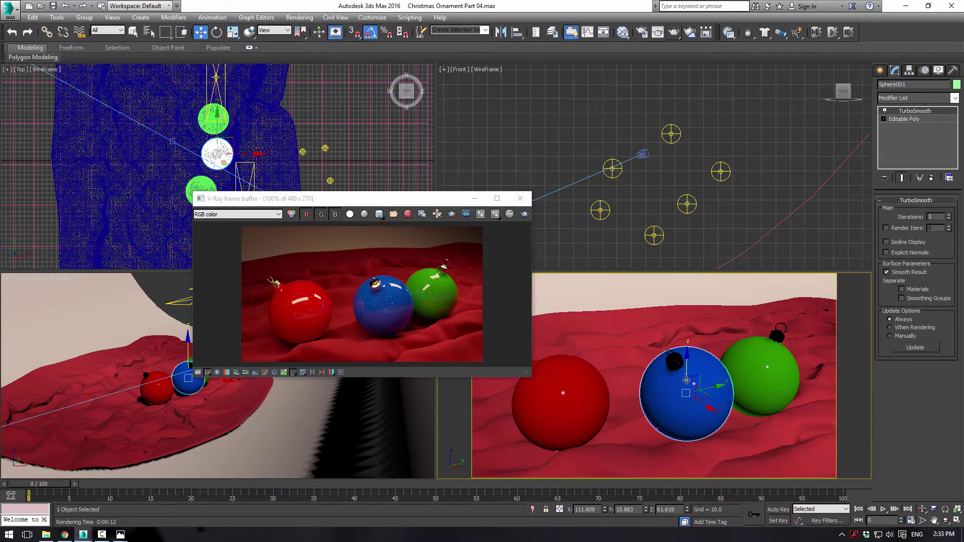
double_click(678, 369)
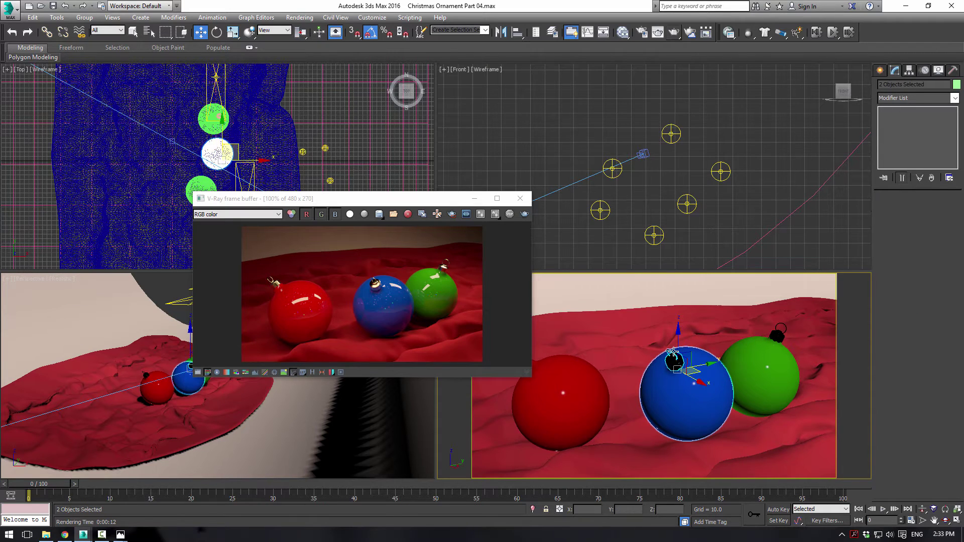
key(e)
drag(692, 387, 721, 364)
key(w)
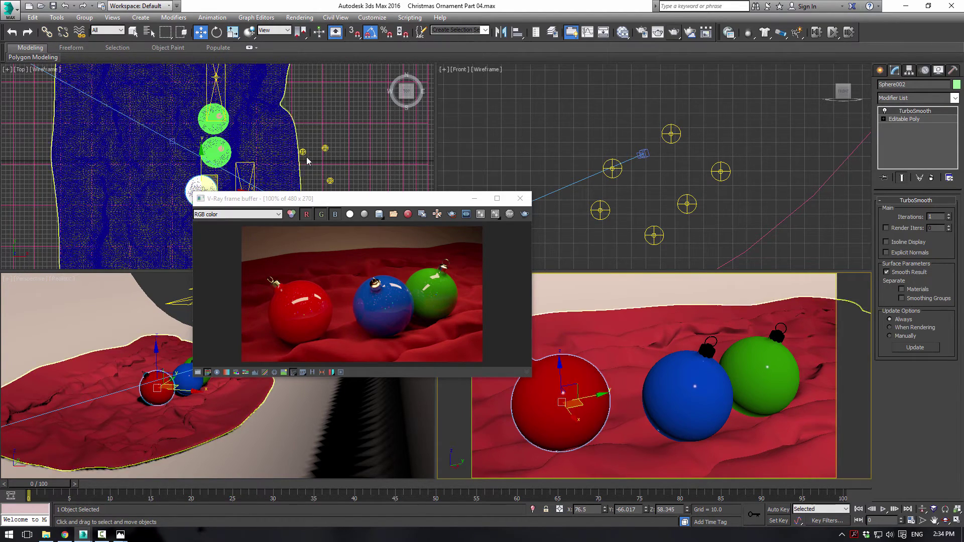
Move the red ornament with its cap and hook closer to the blue one in the Top view, to about X 81, Y -47
scroll(233, 134, up, 6)
ctrl+click(224, 129)
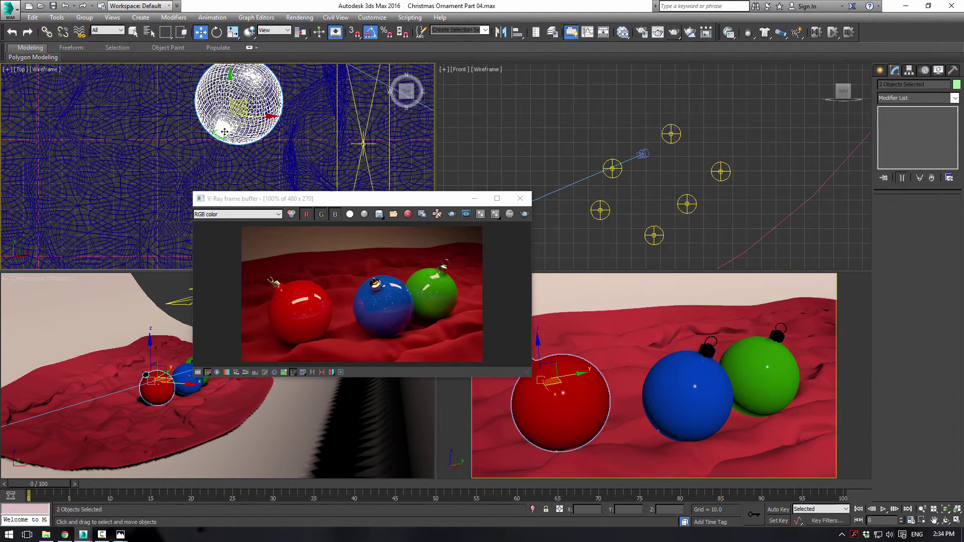
ctrl+click(218, 136)
middle_drag(250, 112, 244, 127)
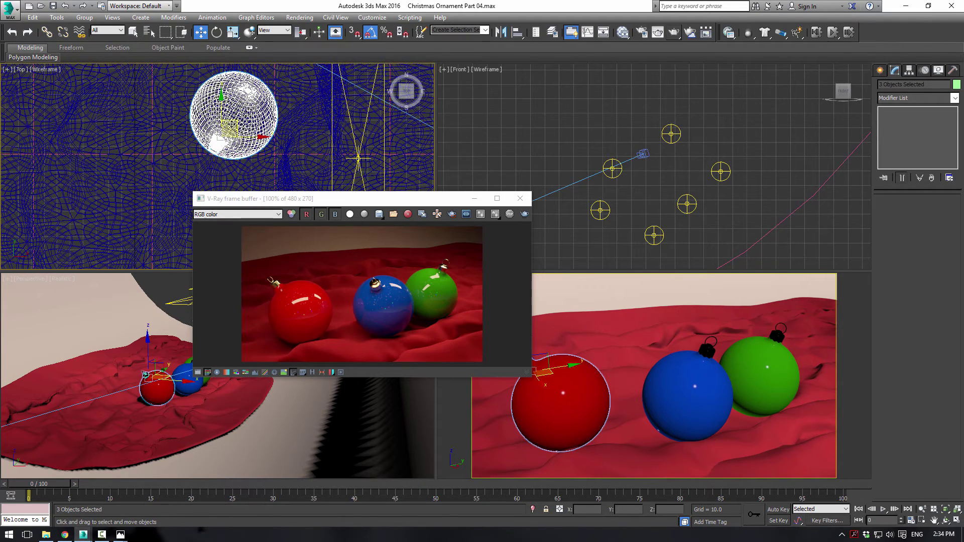
drag(232, 124, 238, 99)
click(614, 308)
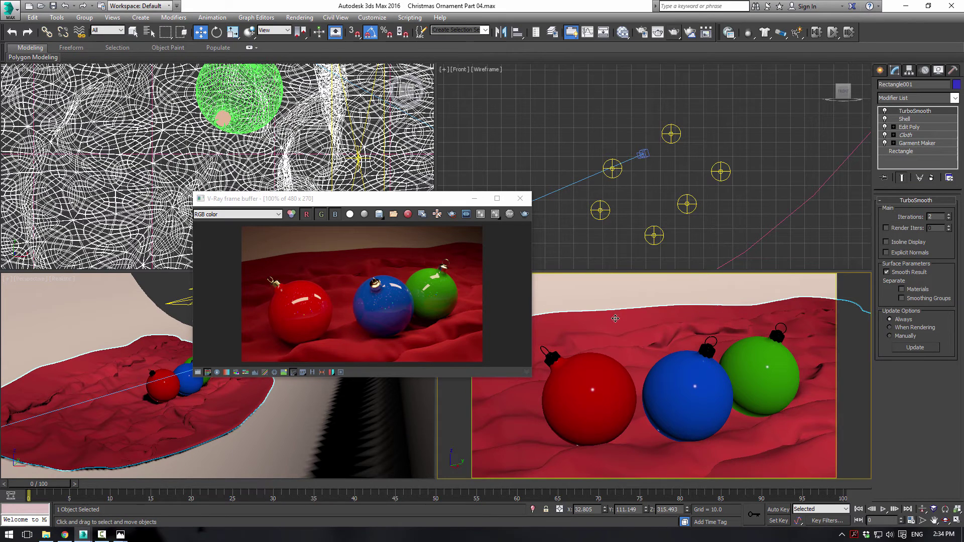
Rotate the red ornament with its cap and hook so the cap faces the camera, and reposition it beside the blue ornament
click(602, 397)
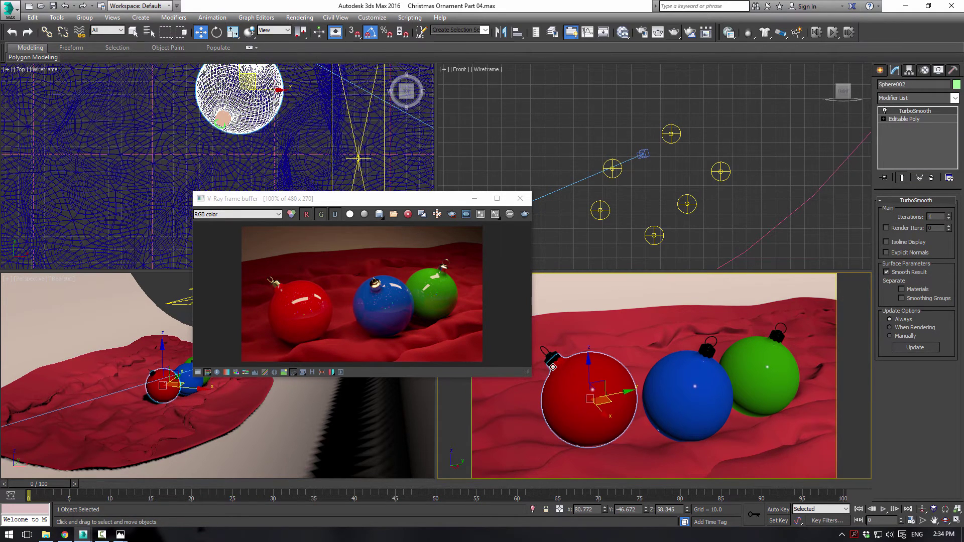
ctrl+click(552, 357)
ctrl+click(546, 348)
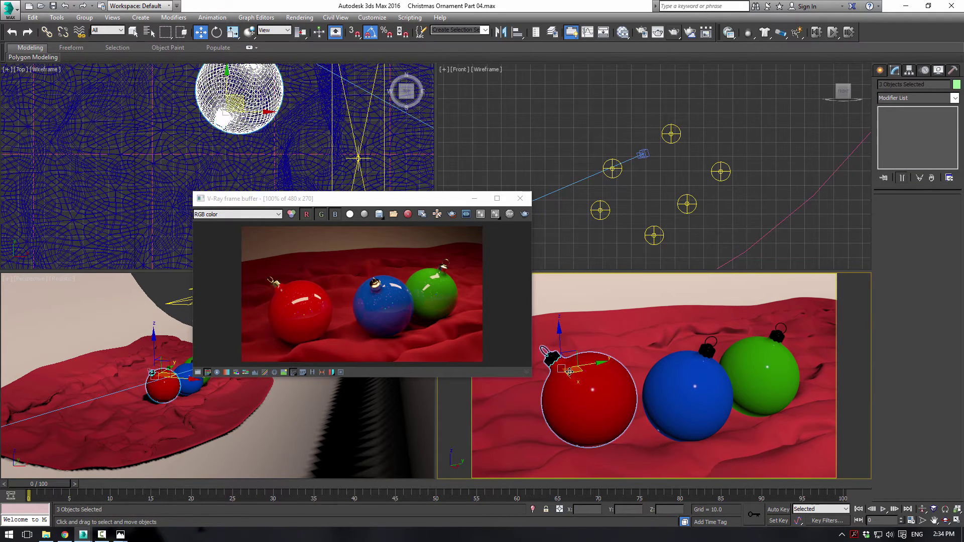
key(e)
drag(564, 380, 604, 383)
key(w)
middle_drag(260, 113, 260, 136)
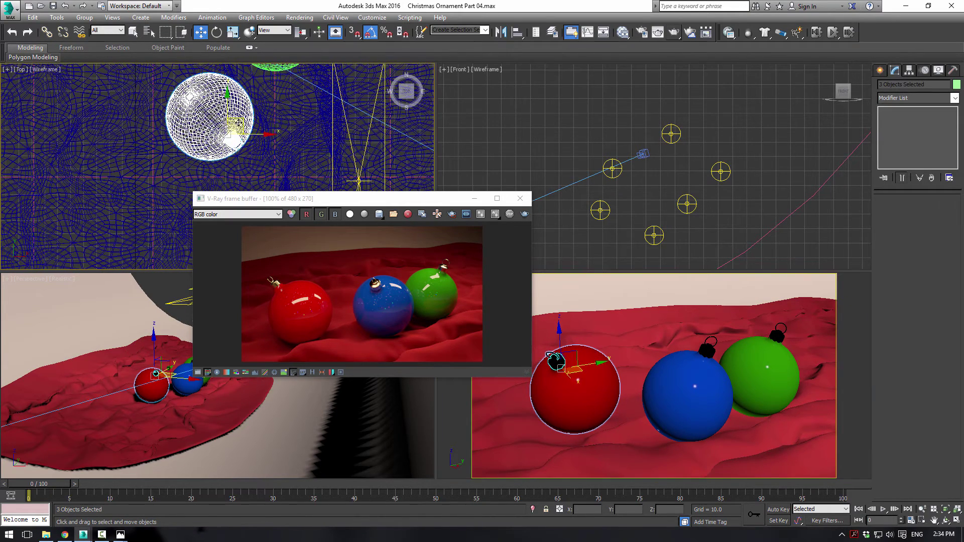
drag(238, 123, 266, 116)
Rotate the blue ornament together with its cap and hook so that the cap points more upright in the camera view
click(685, 368)
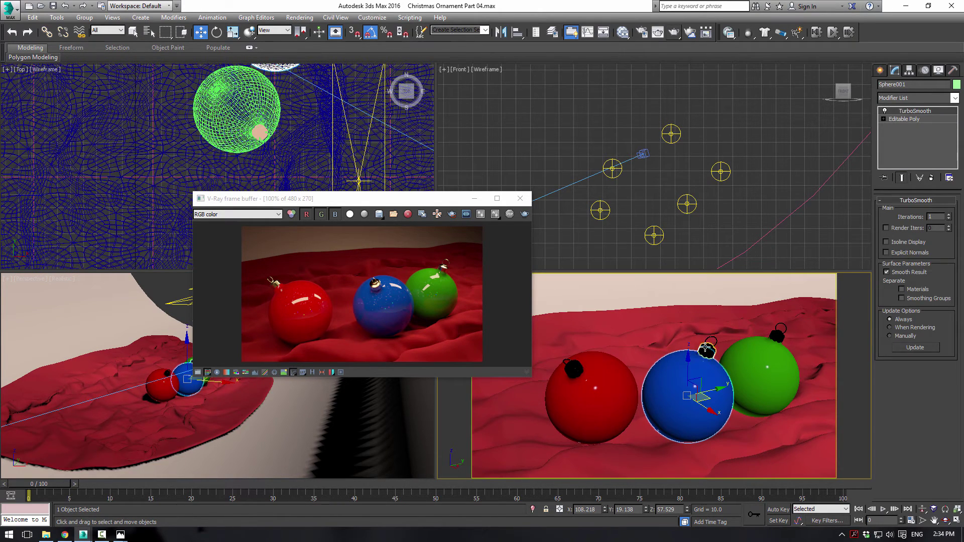
ctrl+click(705, 348)
ctrl+click(707, 340)
middle_drag(327, 88, 322, 155)
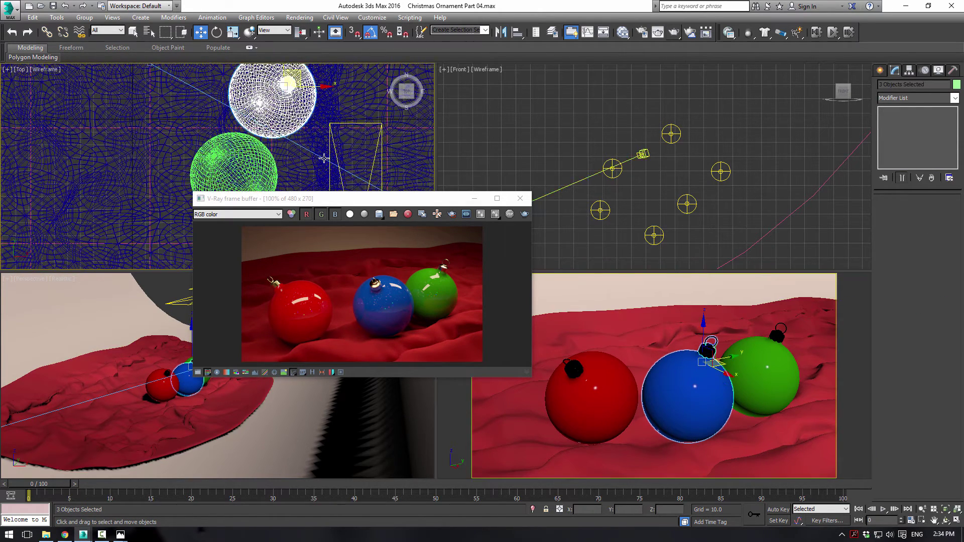
middle_drag(316, 117, 292, 160)
key(e)
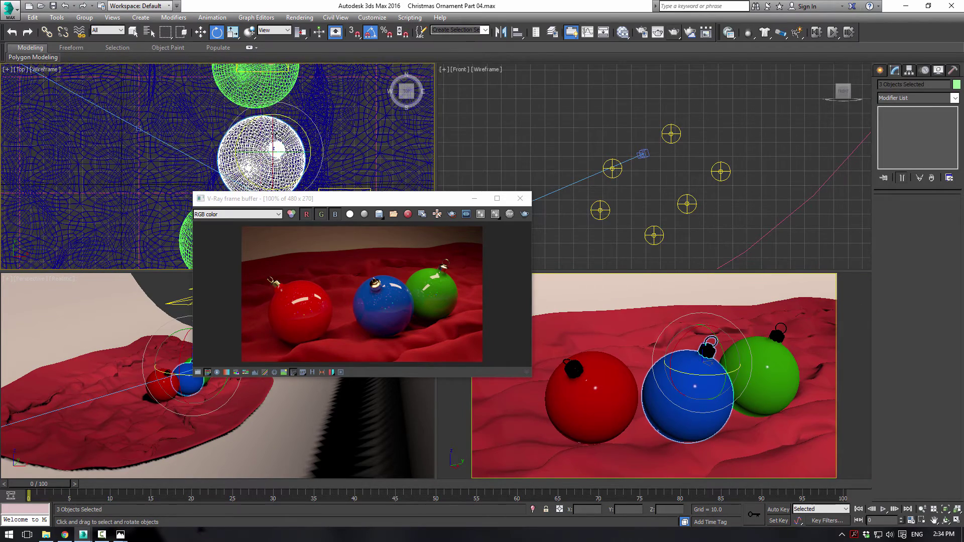
drag(274, 149, 272, 137)
key(w)
Render the camera view at the HDTV output size of 1920 x 1080
click(598, 295)
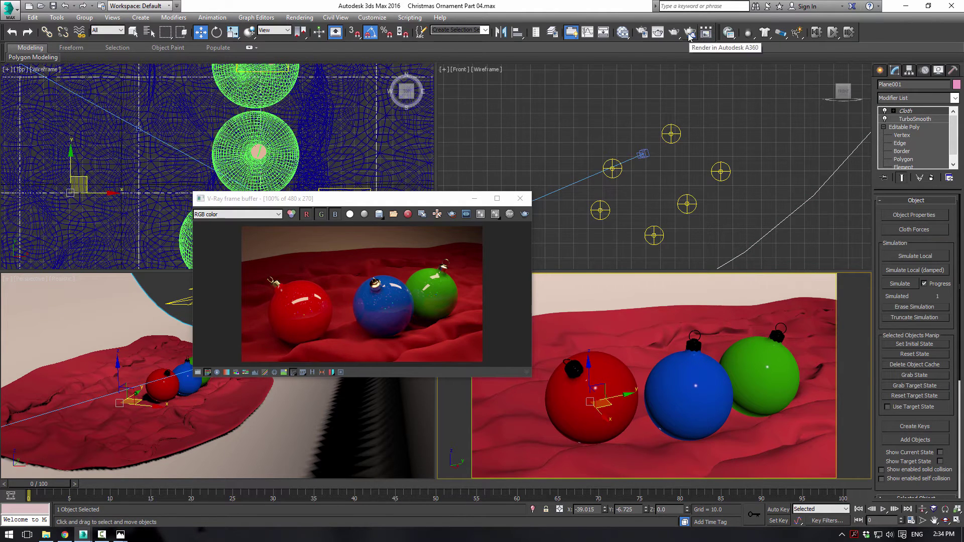
click(641, 32)
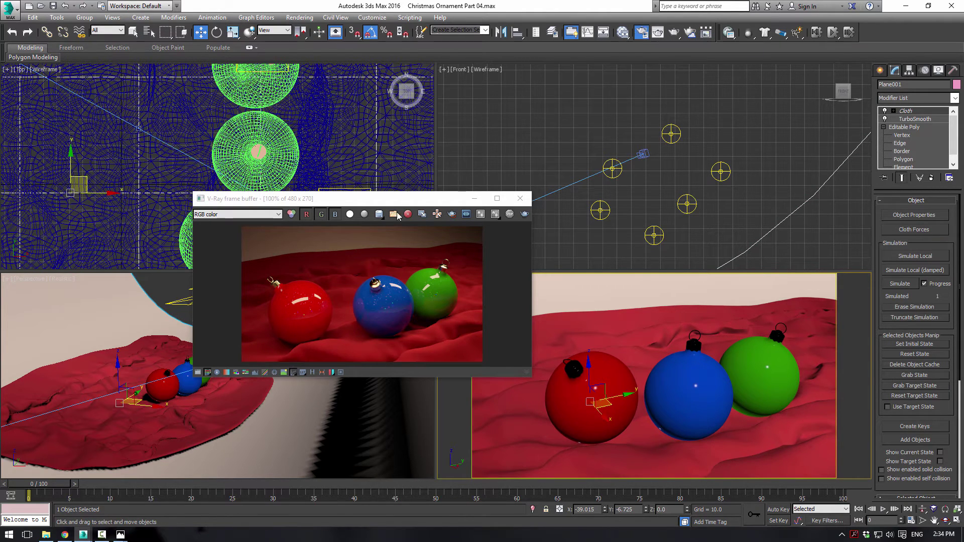
key(F10)
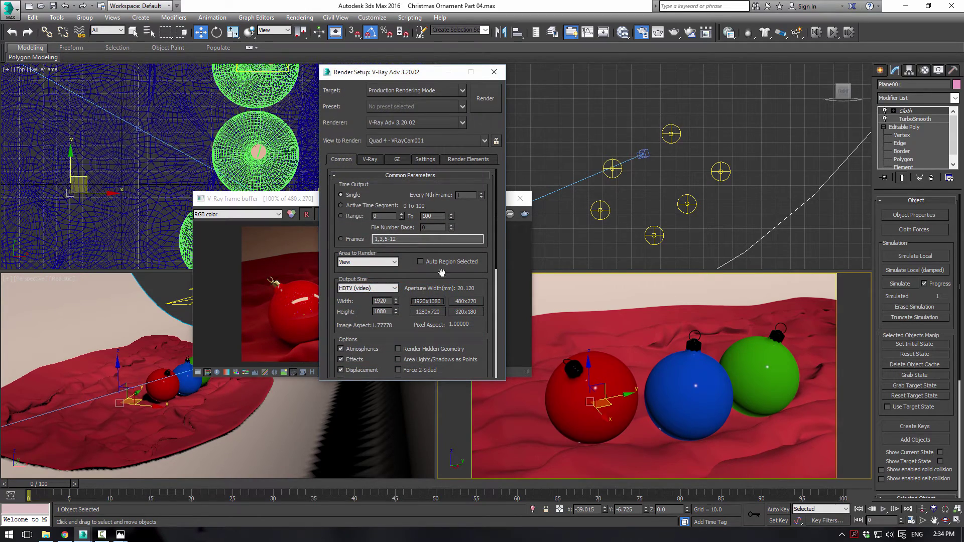
click(485, 98)
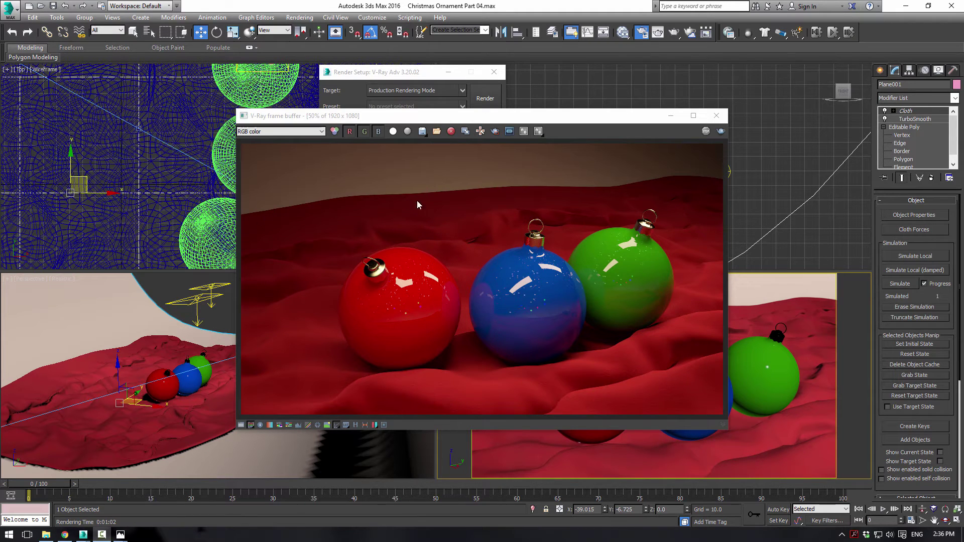
drag(0, 125, 284, 143)
drag(363, 144, 0, 83)
Save the rendered image as Ornaments_Tut.jpg in the Ornaments folder with the default JPEG settings
click(422, 132)
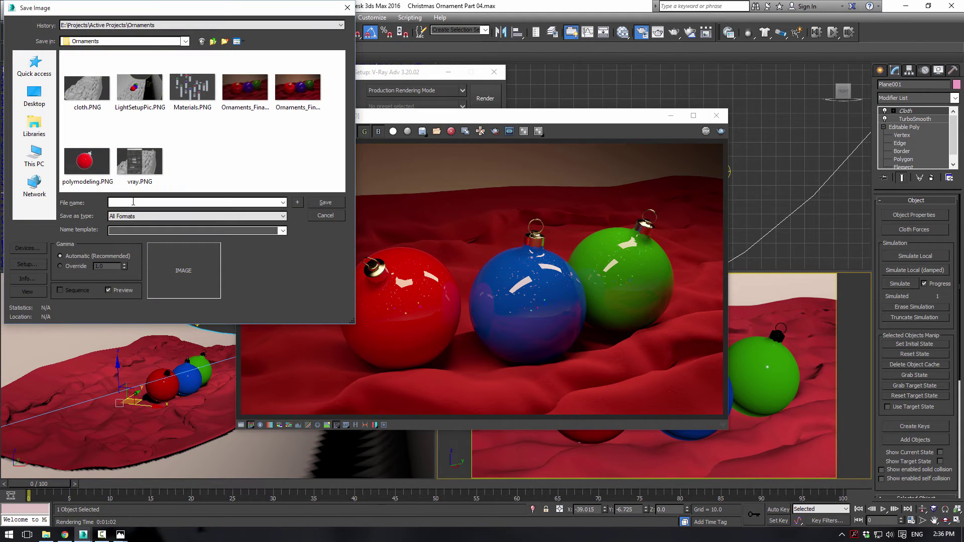
click(133, 202)
text(Ornaments)
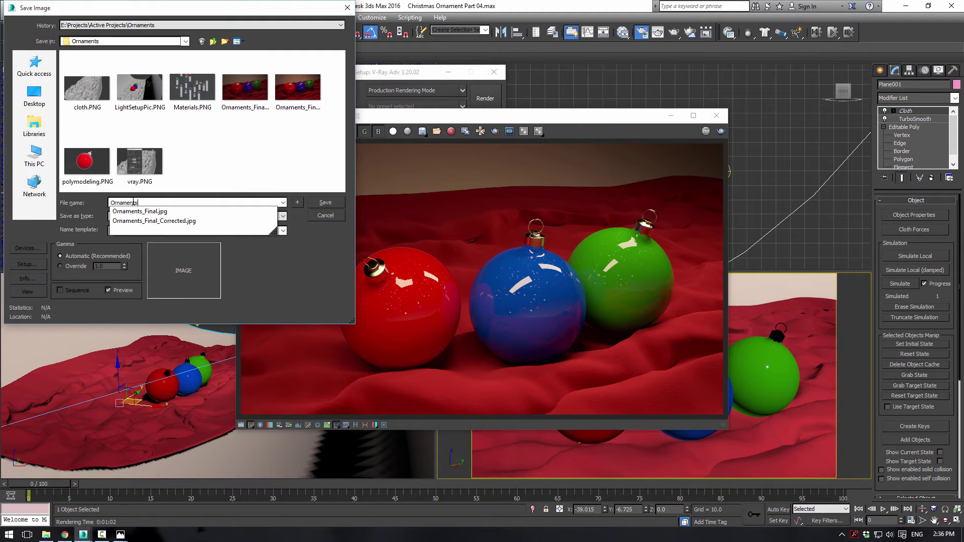
text(_Tut)
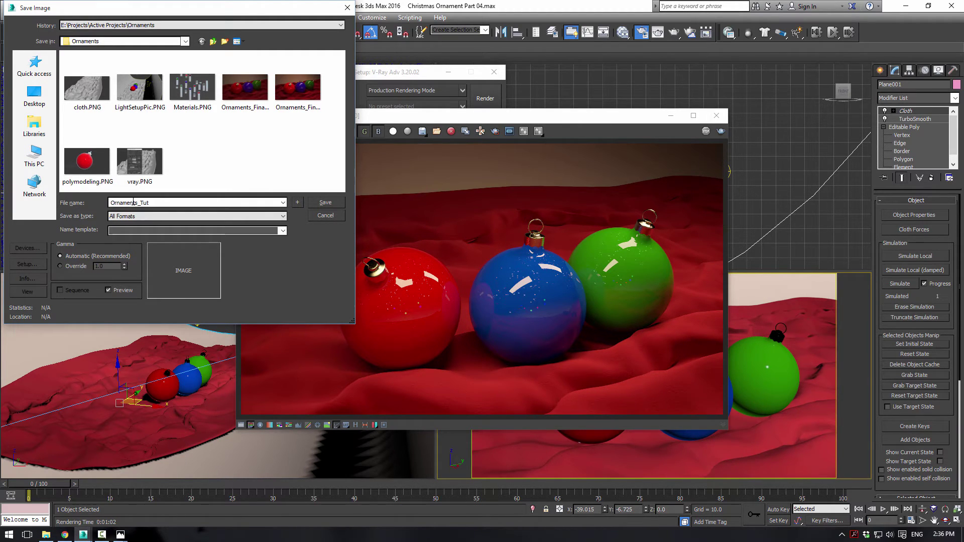
text(.jpg)
key(Return)
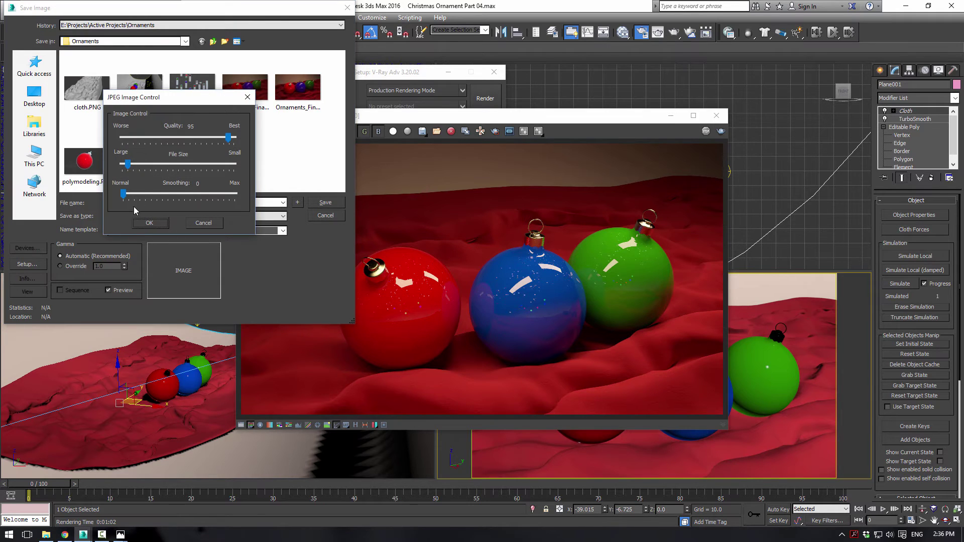
click(148, 223)
Switch to the Ornaments folder in File Explorer and open Ornaments_Tut.jpg in Photoshop
mouse_move(119, 535)
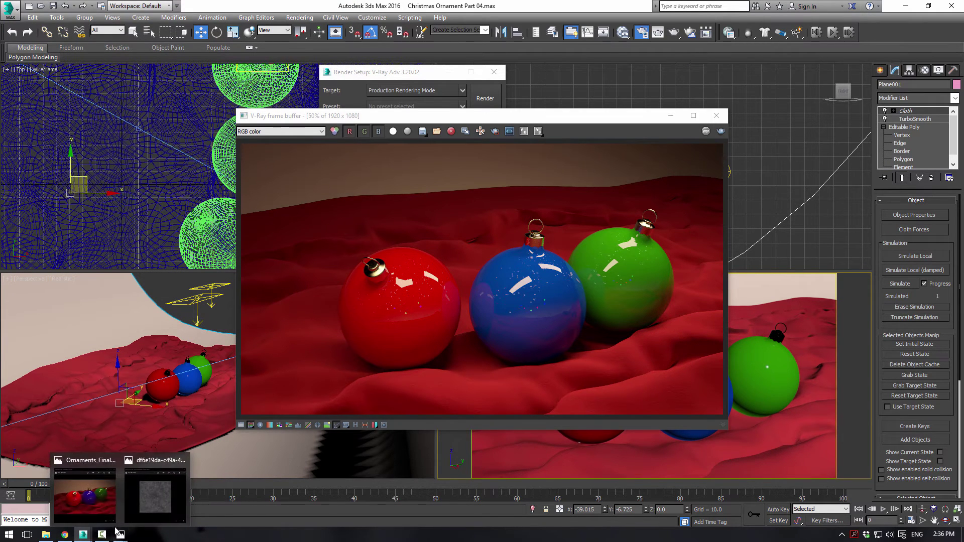
click(46, 535)
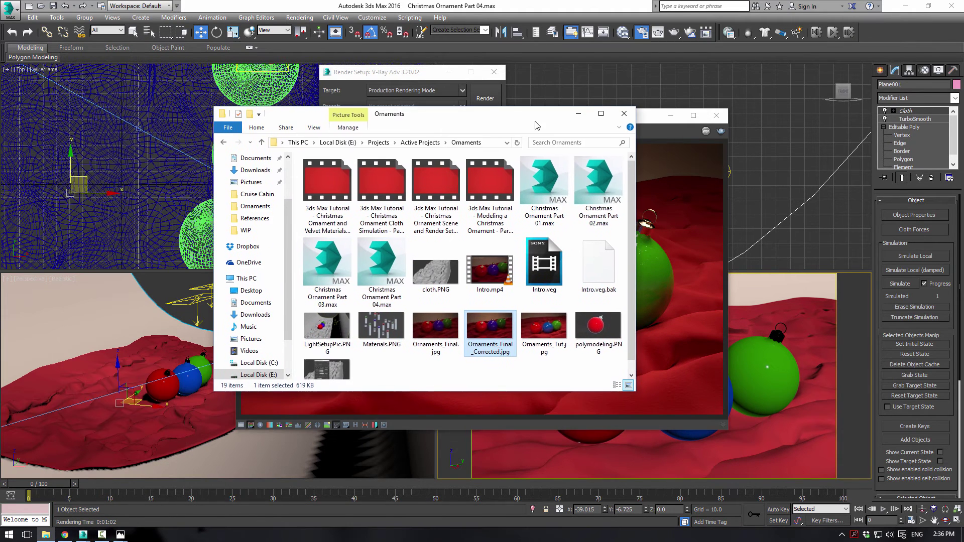
scroll(464, 365, down, 1)
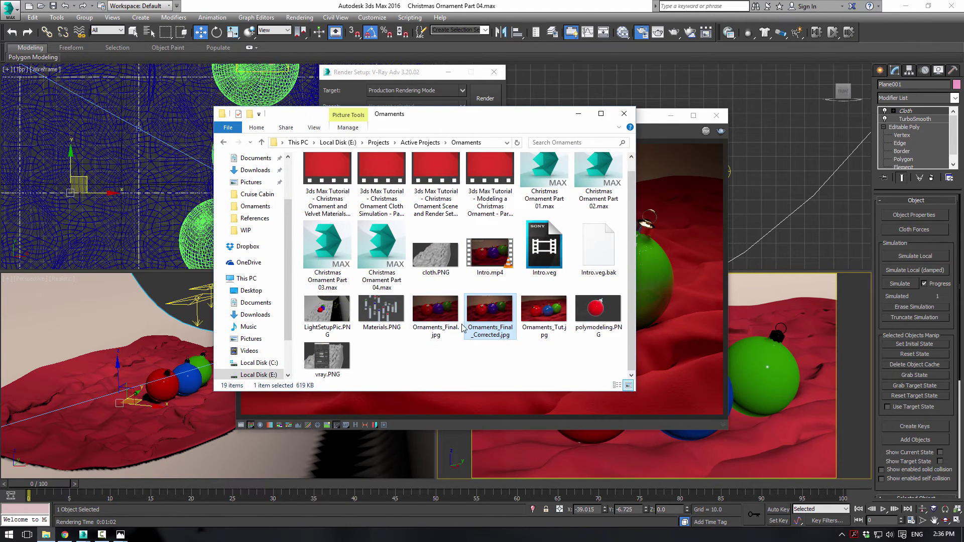
right_click(550, 307)
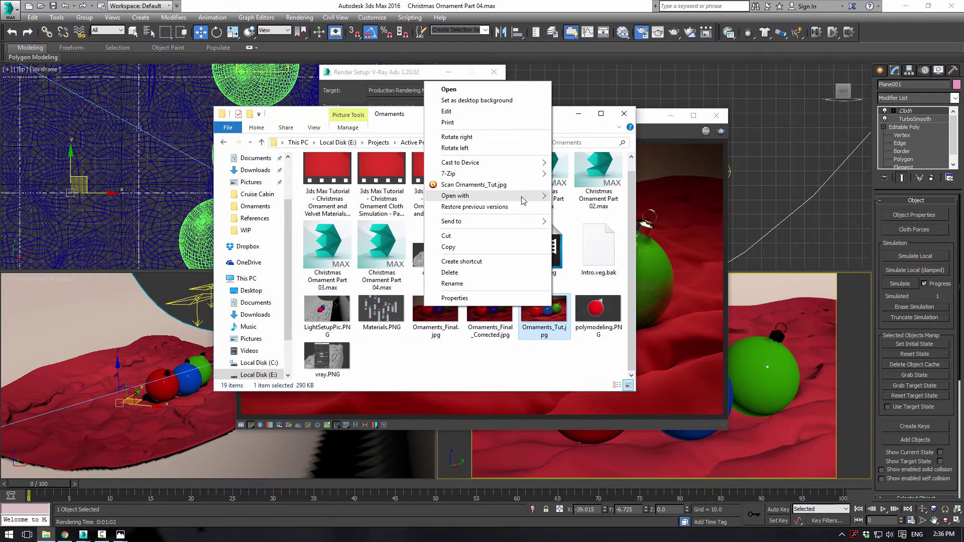
mouse_move(477, 196)
click(344, 219)
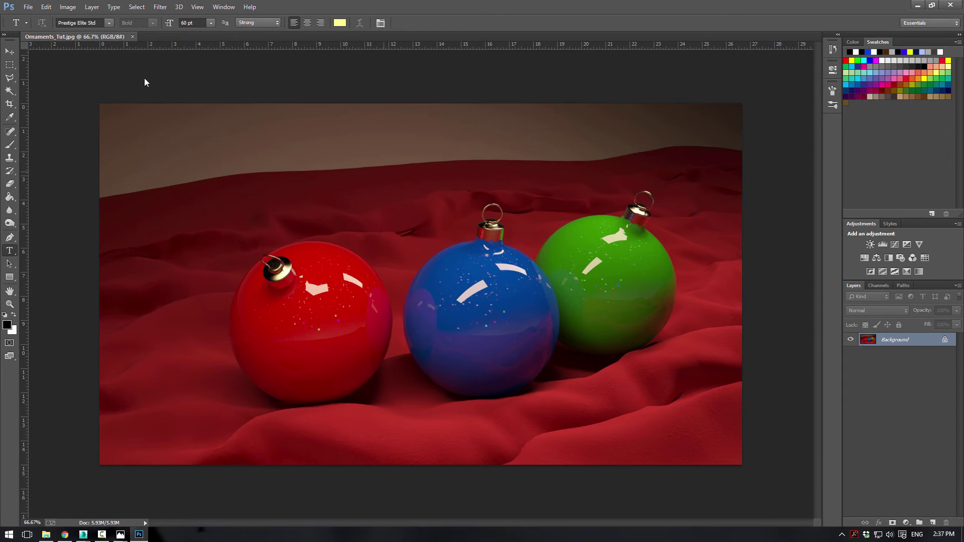
Apply a contrast-boosting Curves adjustment, raising input 171 to 199 and lowering input 77 to about 53, and compare it with the original
click(67, 7)
mouse_move(102, 34)
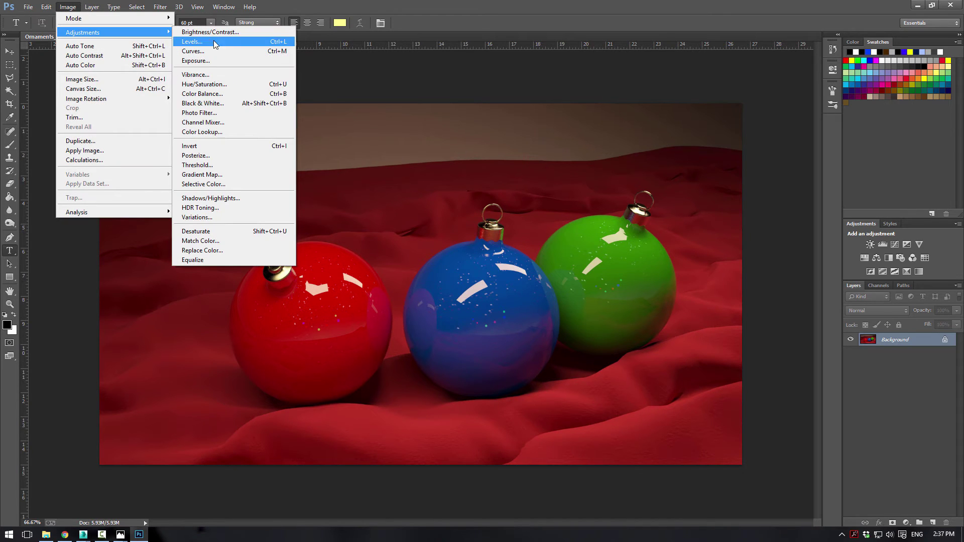
click(196, 50)
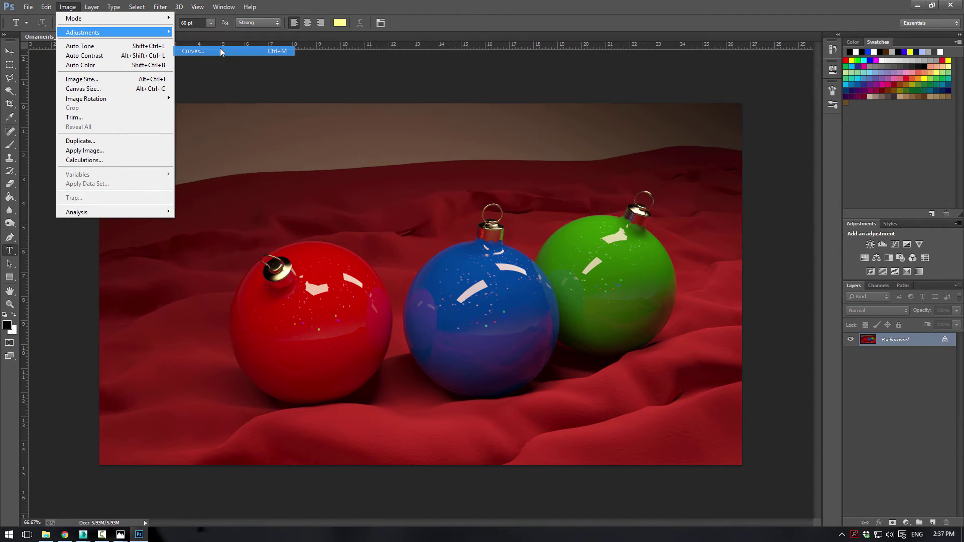
drag(315, 203, 307, 196)
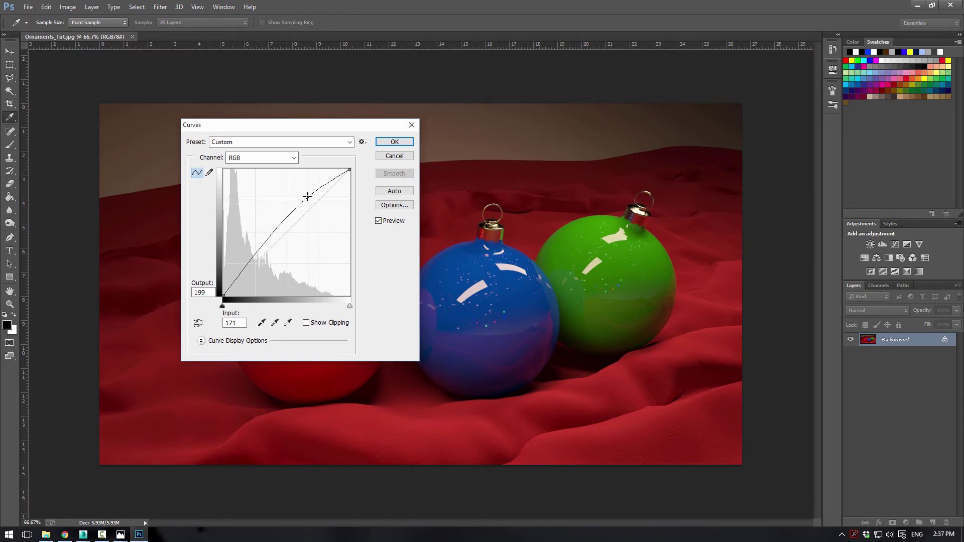
drag(252, 259, 262, 269)
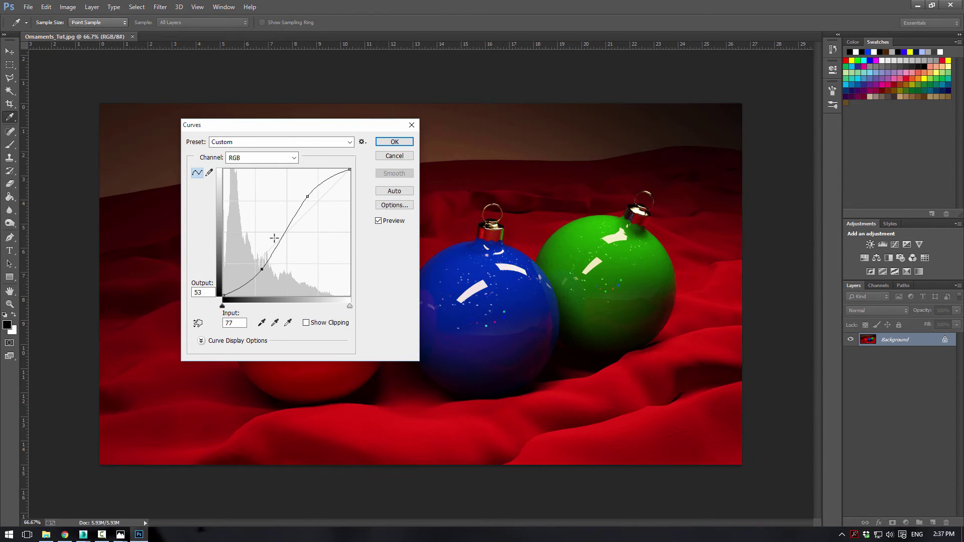
drag(315, 130, 0, 127)
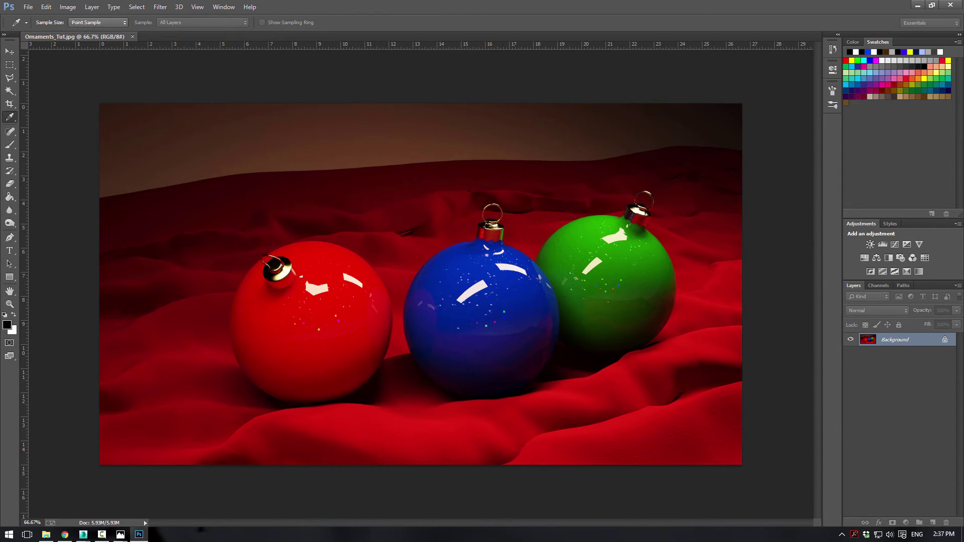
key(p)
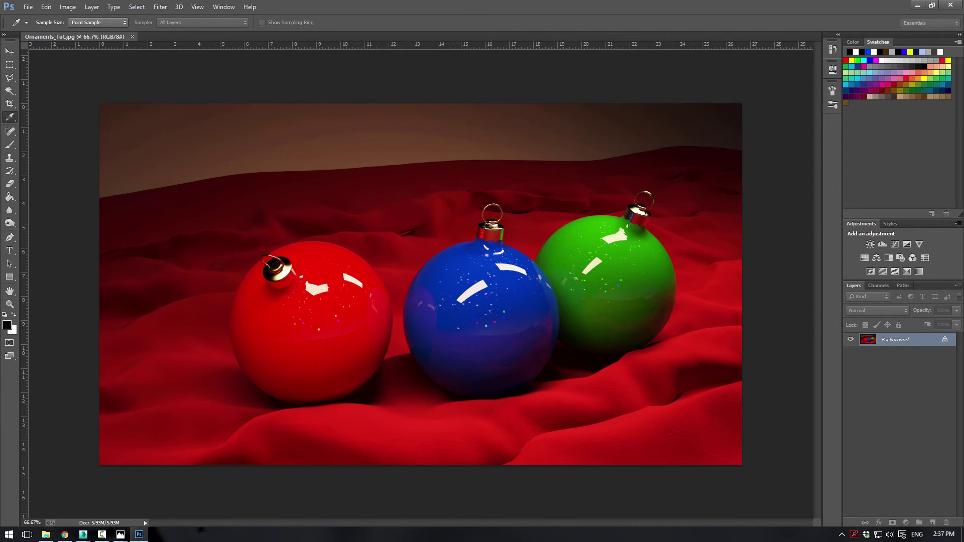
key(p)
key(Return)
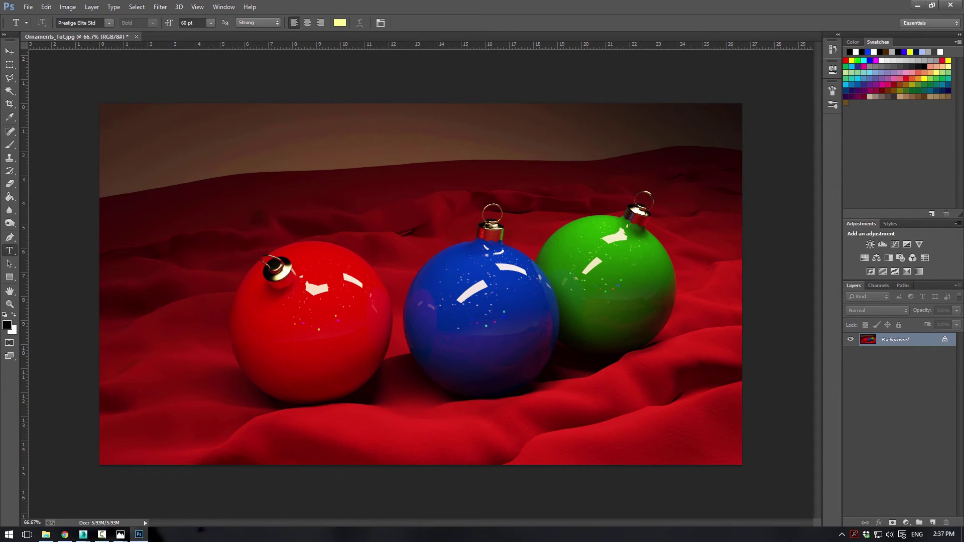
Zoom out on Ornaments_Tut.jpg and place the window beside the Ornaments_Final_Corrected.jpg photo for comparison
drag(0, 138, 0, 93)
alt+scroll(316, 223, down, 3)
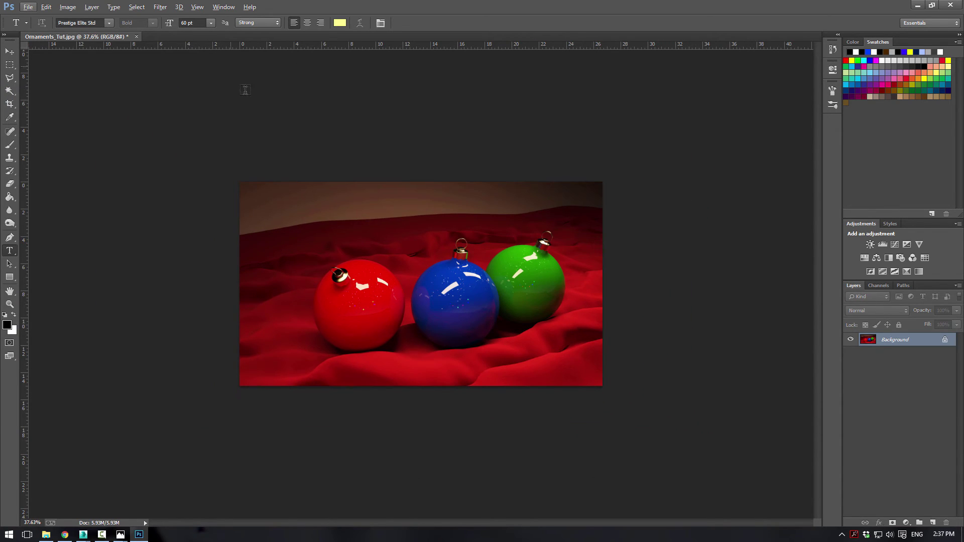
drag(0, 125, 293, 116)
double_click(475, 14)
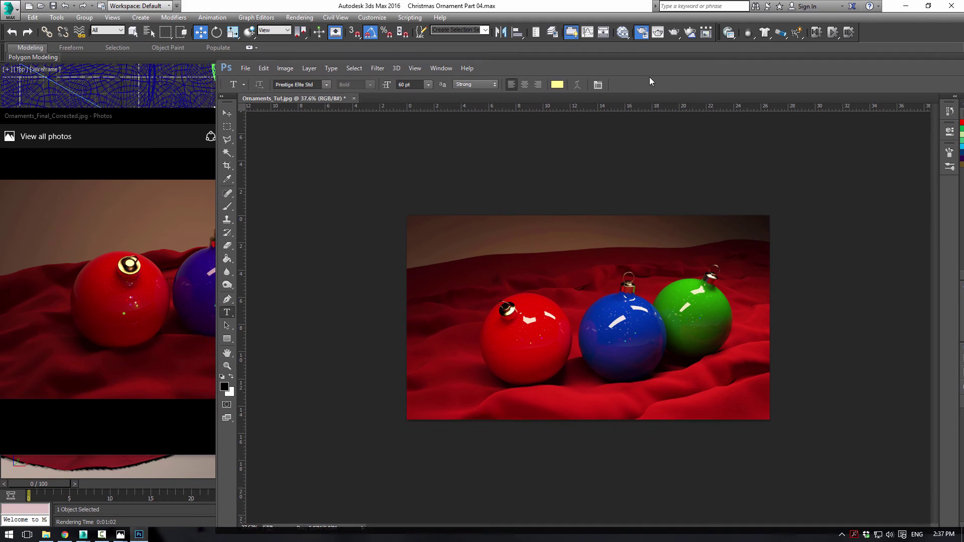
drag(195, 162, 436, 162)
drag(757, 59, 714, 25)
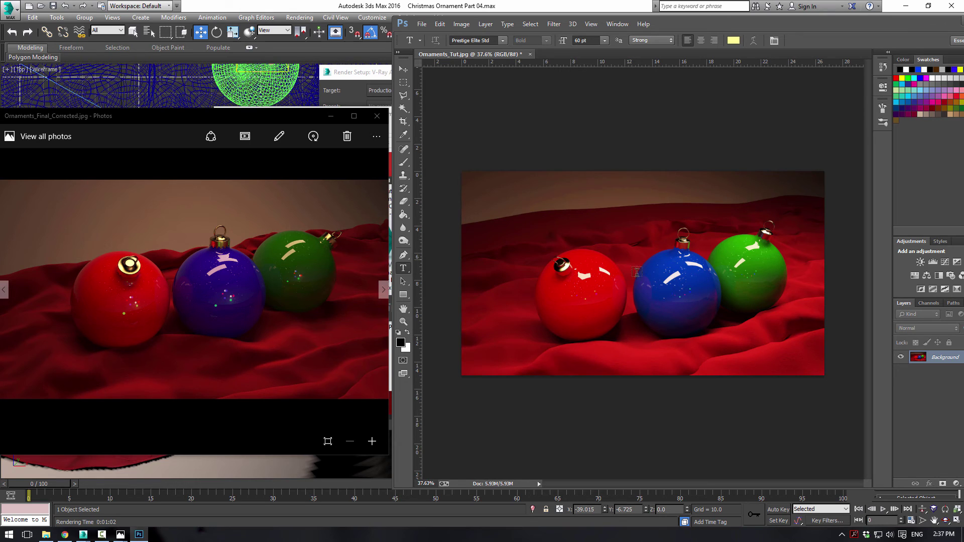
Apply a second Curves adjustment to Ornaments_Tut.jpg to brighten it slightly while comparing with the reference photo
click(462, 24)
mouse_move(484, 53)
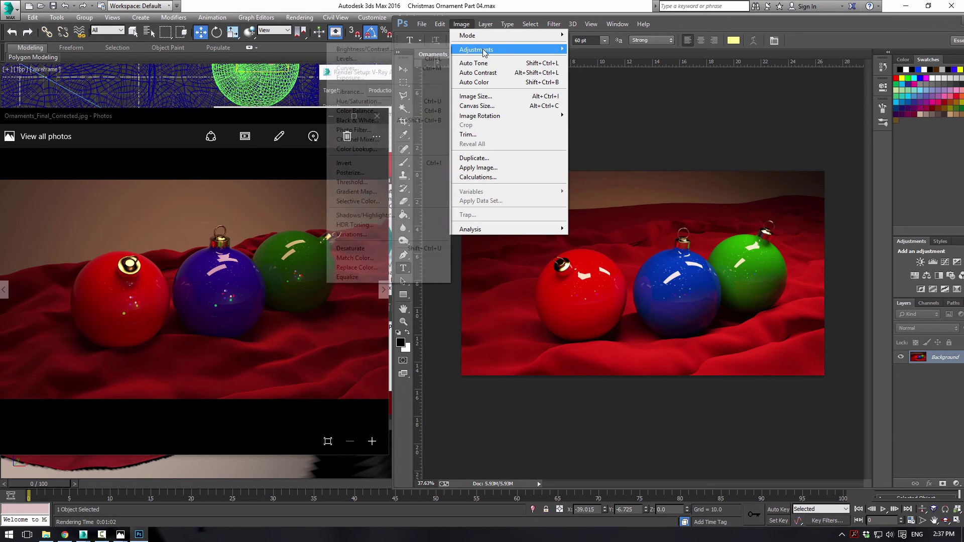
click(407, 69)
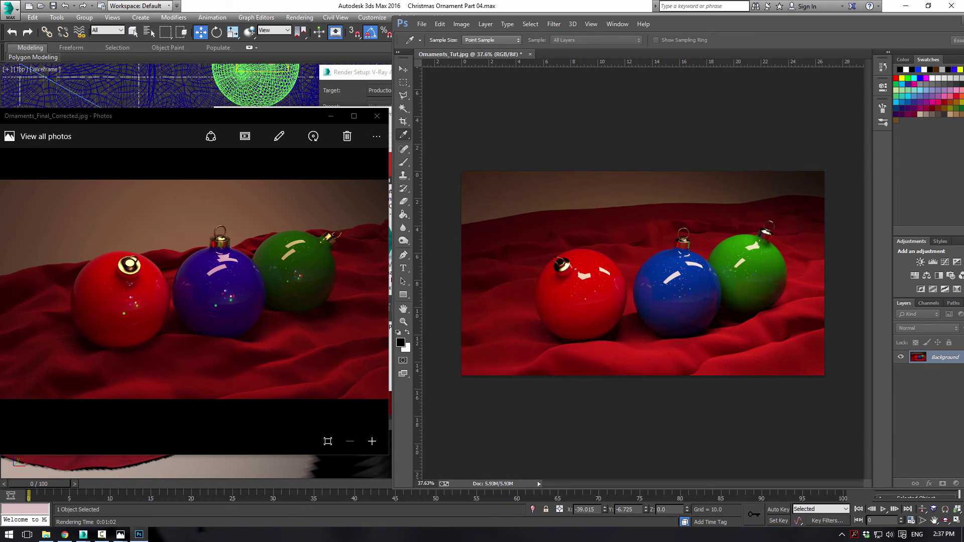
key(t)
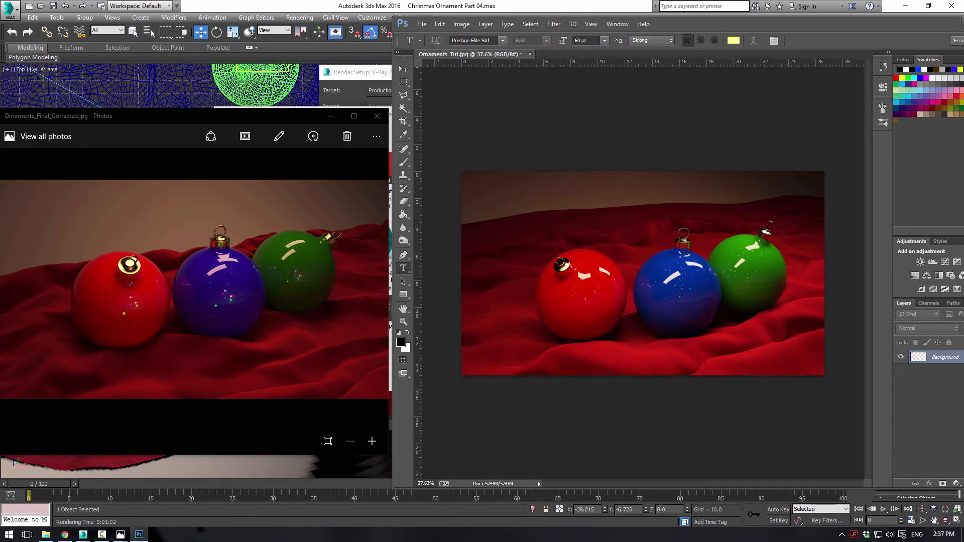